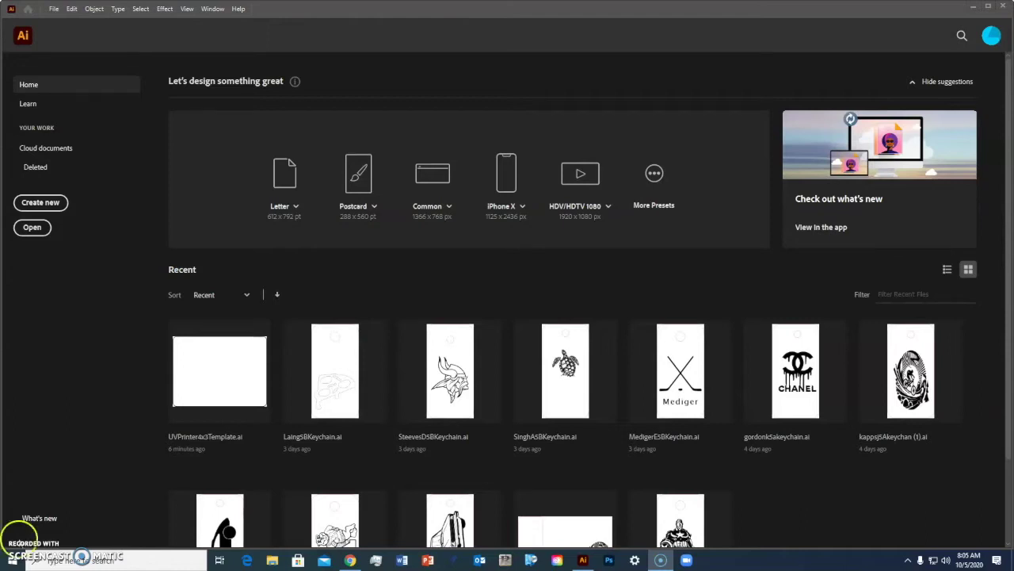
# - Open UVPrinter4x3Template from the Desktop, showing its empty rounded-rectangle outline on the artboard
pyautogui.click(56, 10)
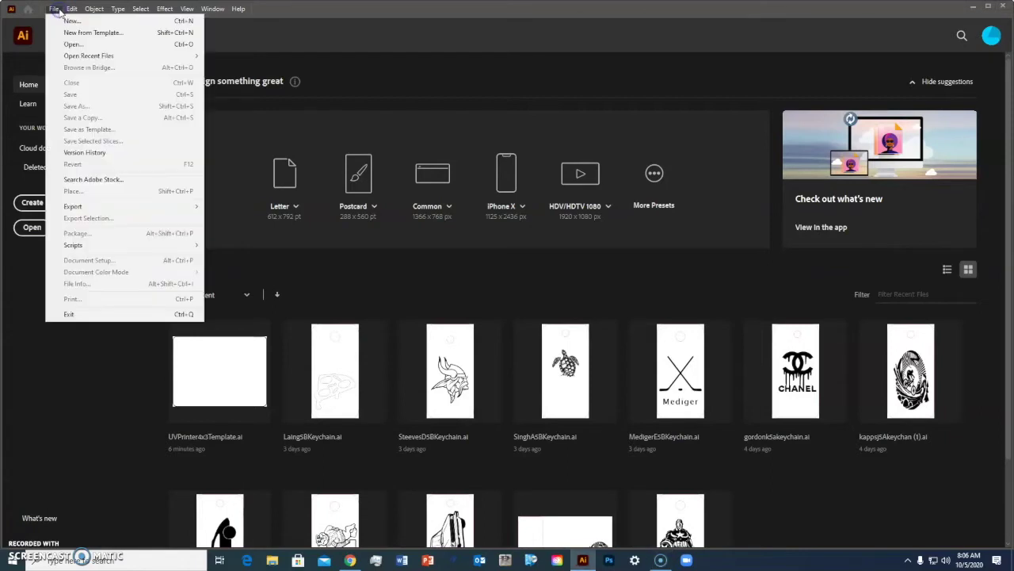
pyautogui.click(80, 46)
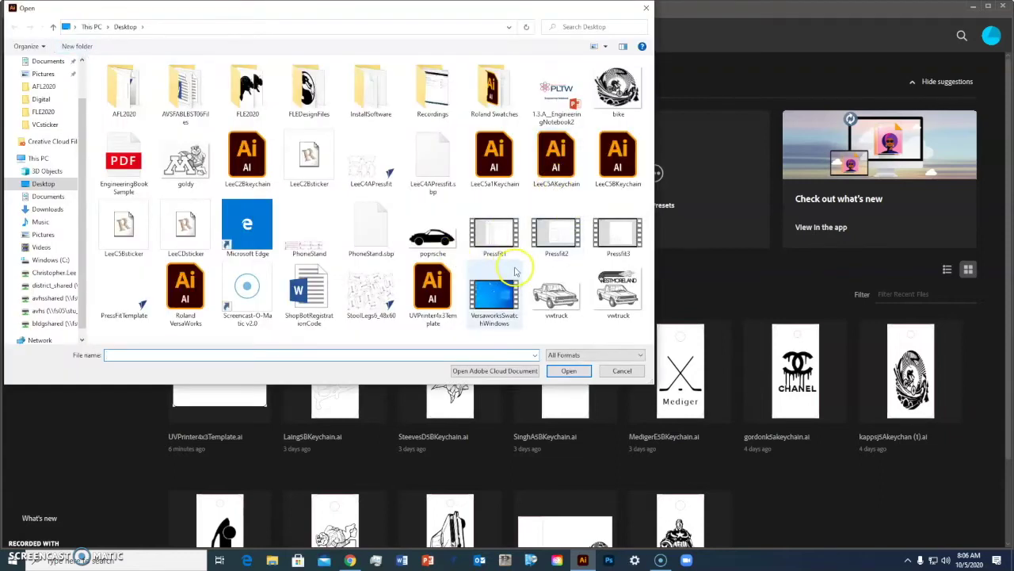
pyautogui.click(438, 290)
pyautogui.click(577, 371)
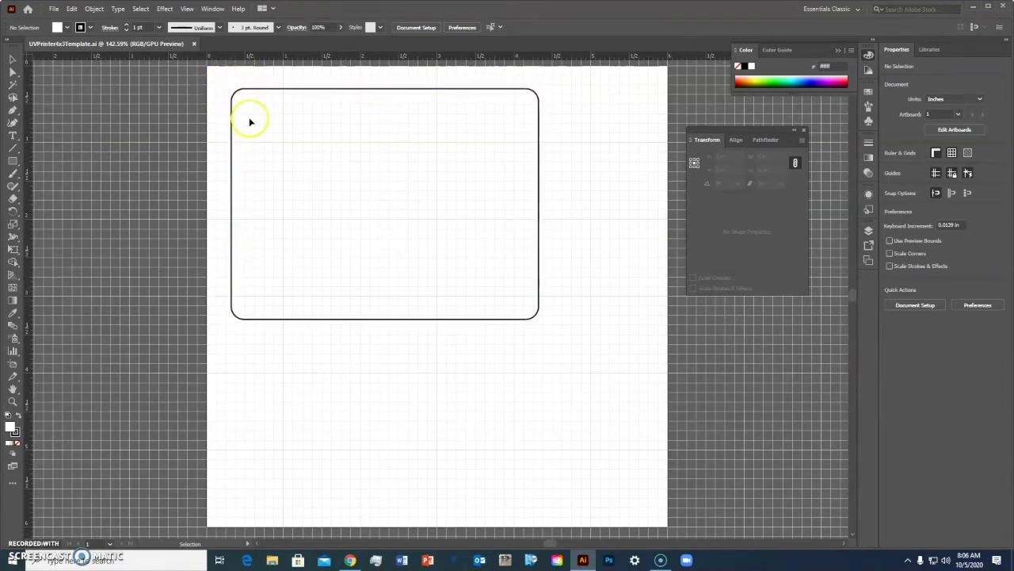
pyautogui.scroll(-1, 301, 266)
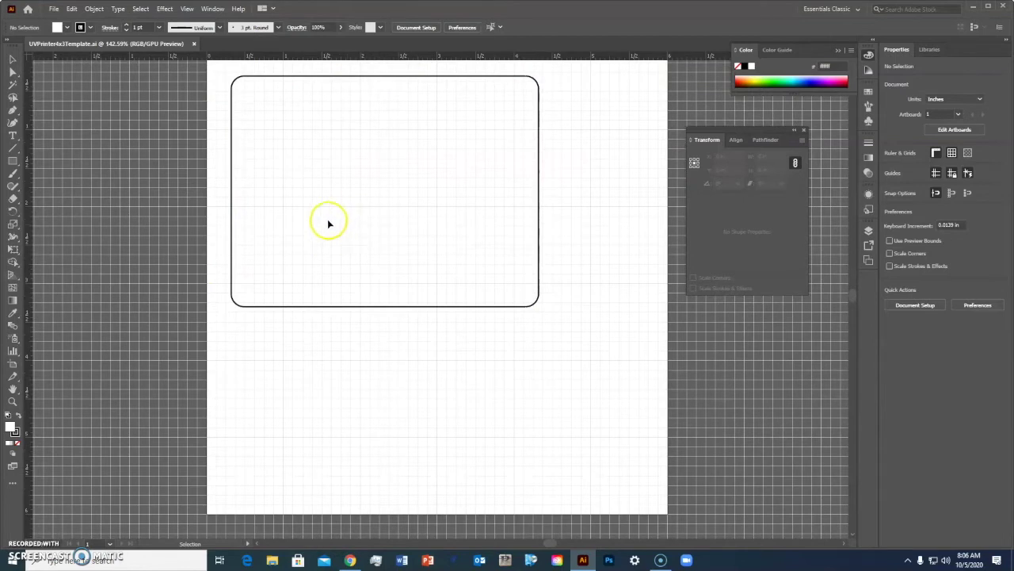
pyautogui.scroll(3, 333, 222)
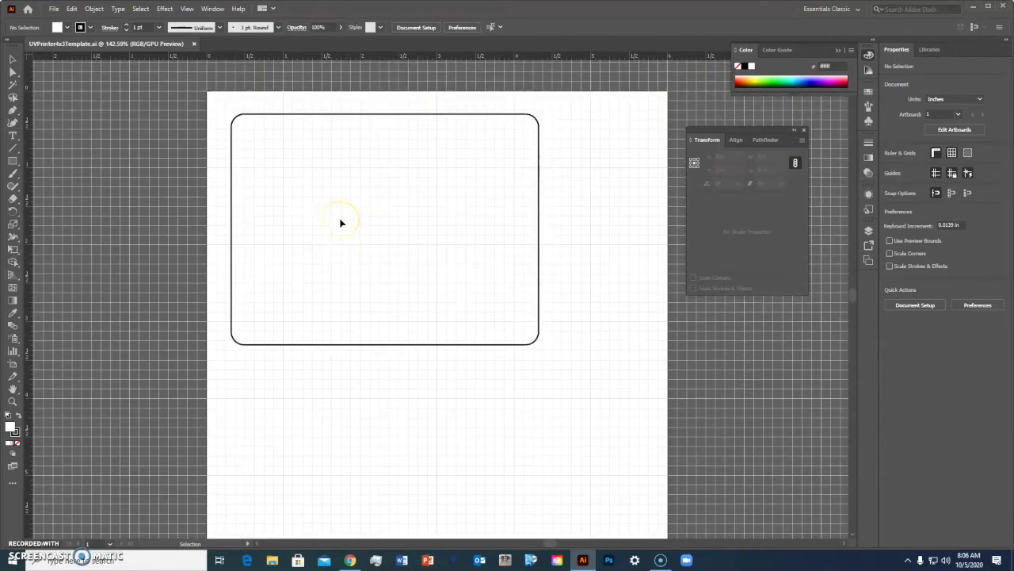
pyautogui.click(363, 216)
pyautogui.click(280, 142)
# - Save the anime characters collage from Google Images to the Desktop as UVPrinterPicture.jpg
pyautogui.click(349, 560)
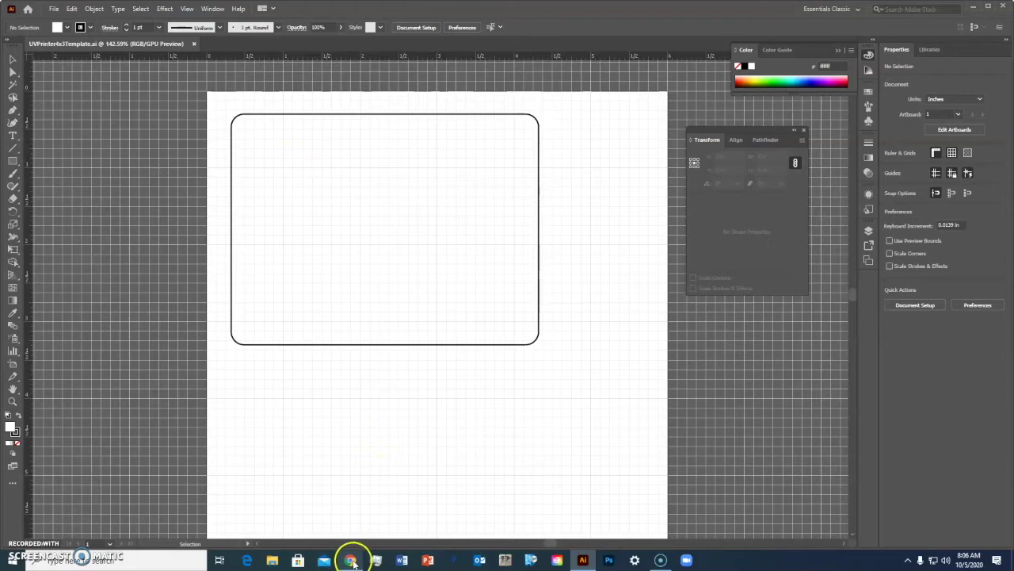
pyautogui.click(353, 562)
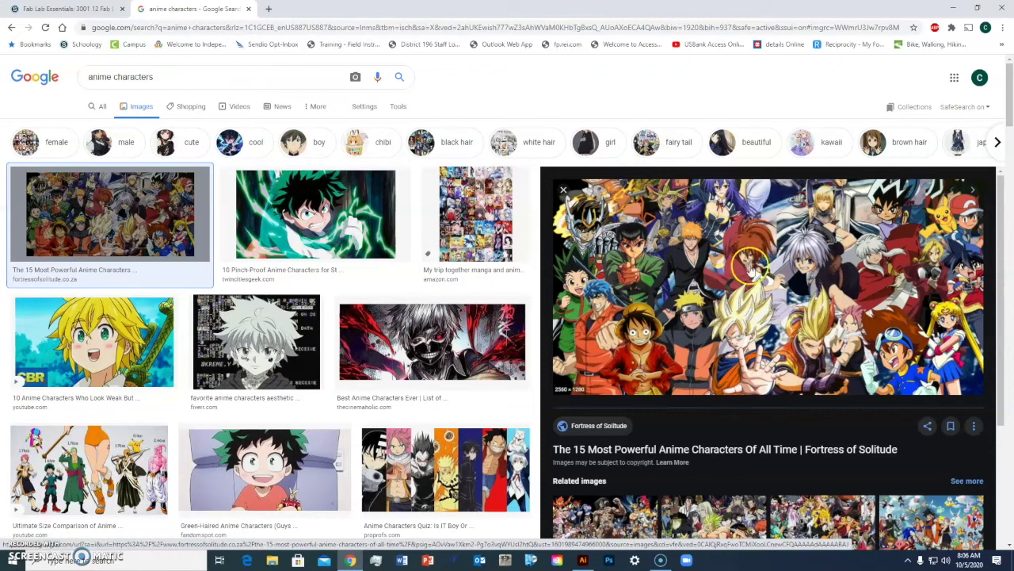
pyautogui.rightClick(709, 287)
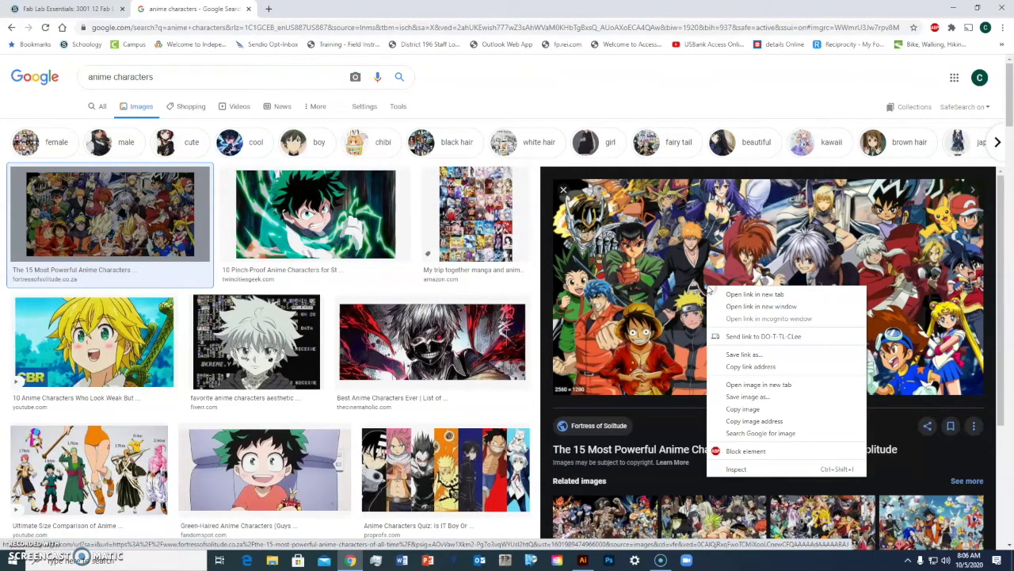
pyautogui.click(747, 397)
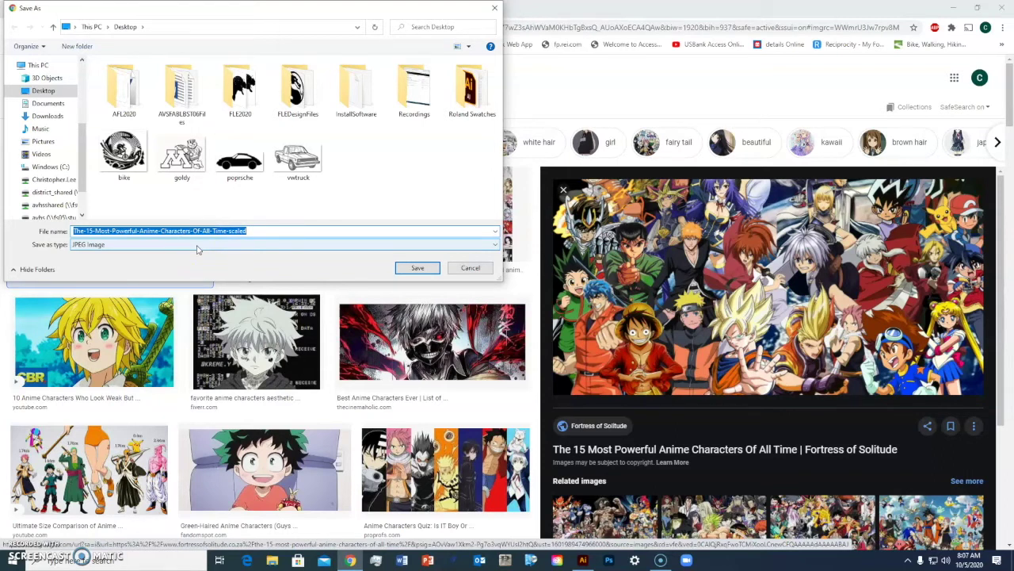
pyautogui.write('UV')
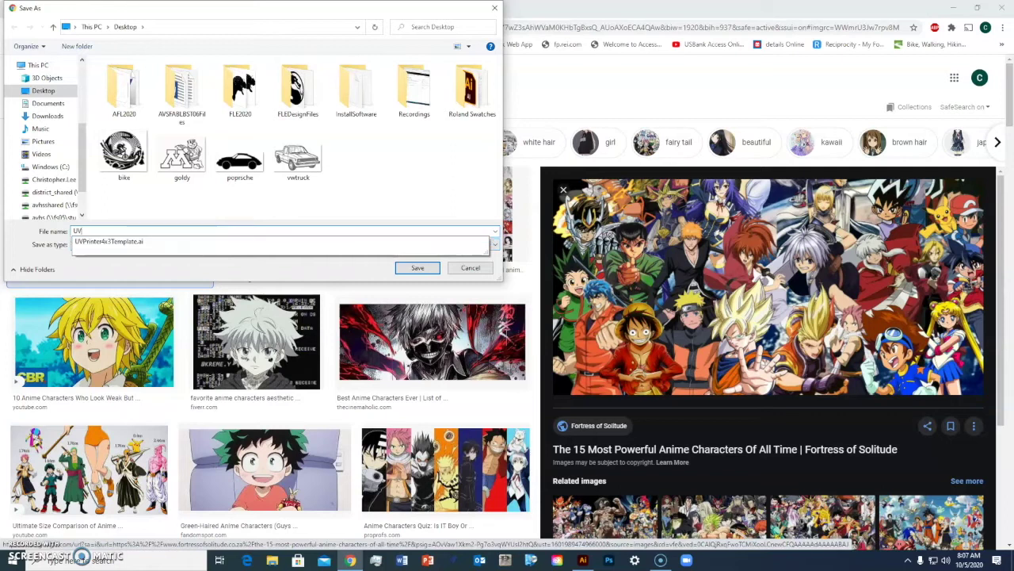
pyautogui.write('Printer')
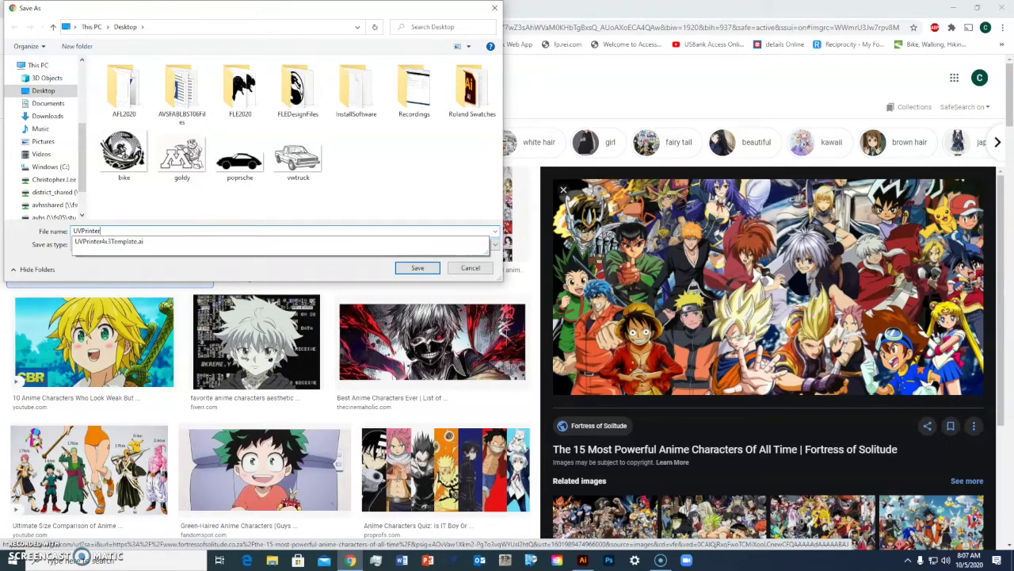
pyautogui.write('Picture')
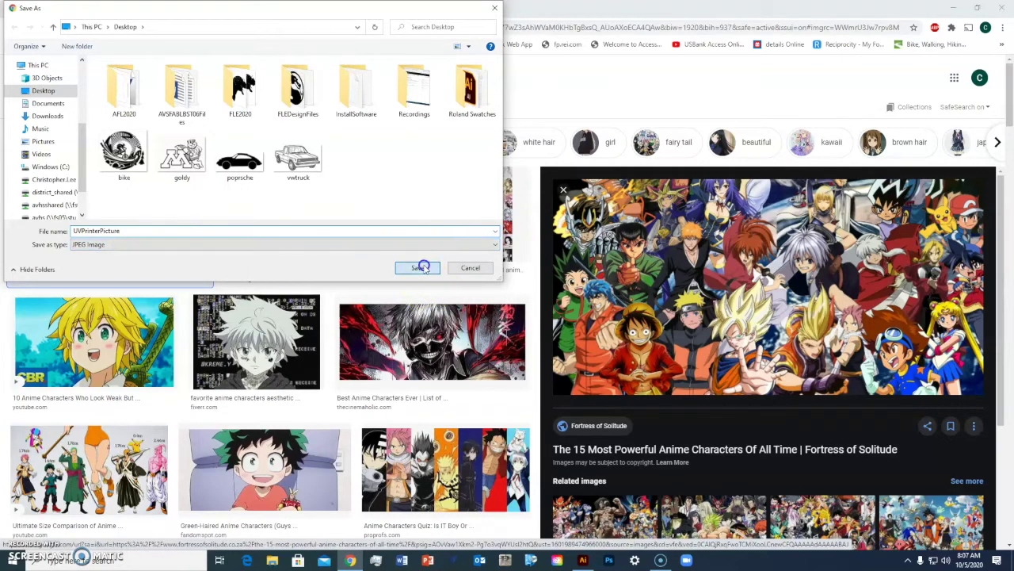
pyautogui.click(419, 267)
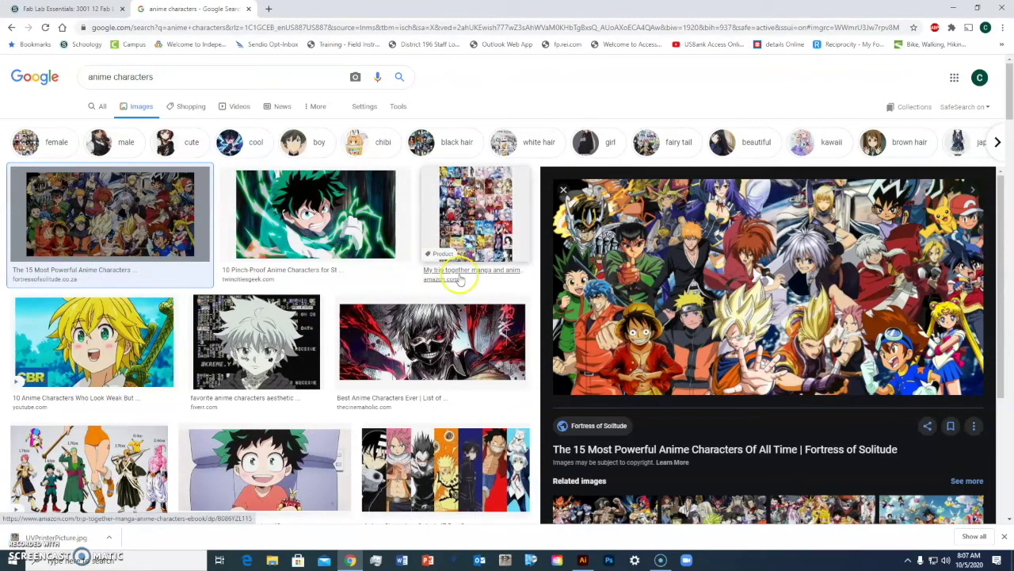
# - Place UVPrinterPicture.jpg as a linked image just below the template's rounded rectangle
pyautogui.click(585, 560)
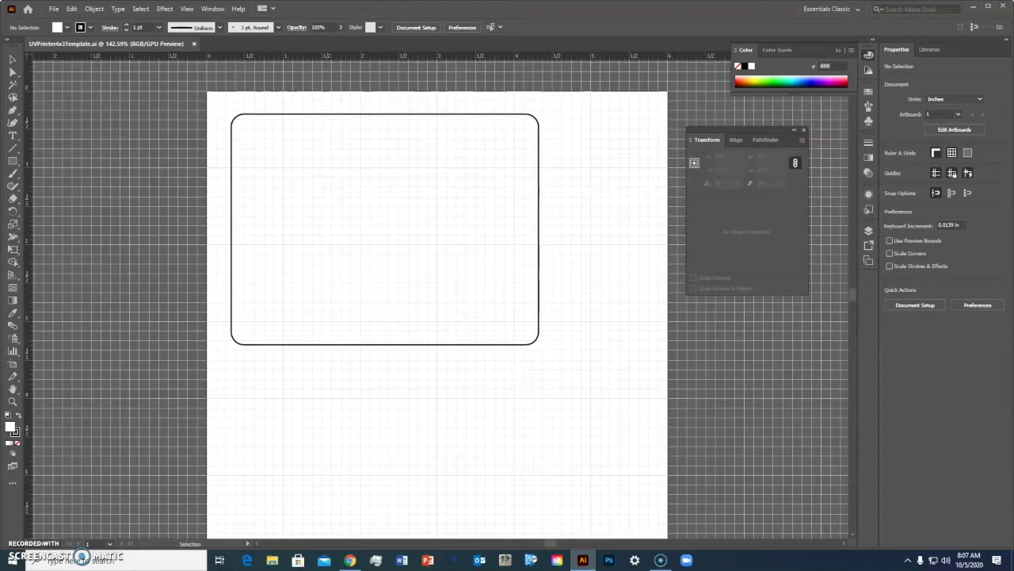
pyautogui.click(56, 9)
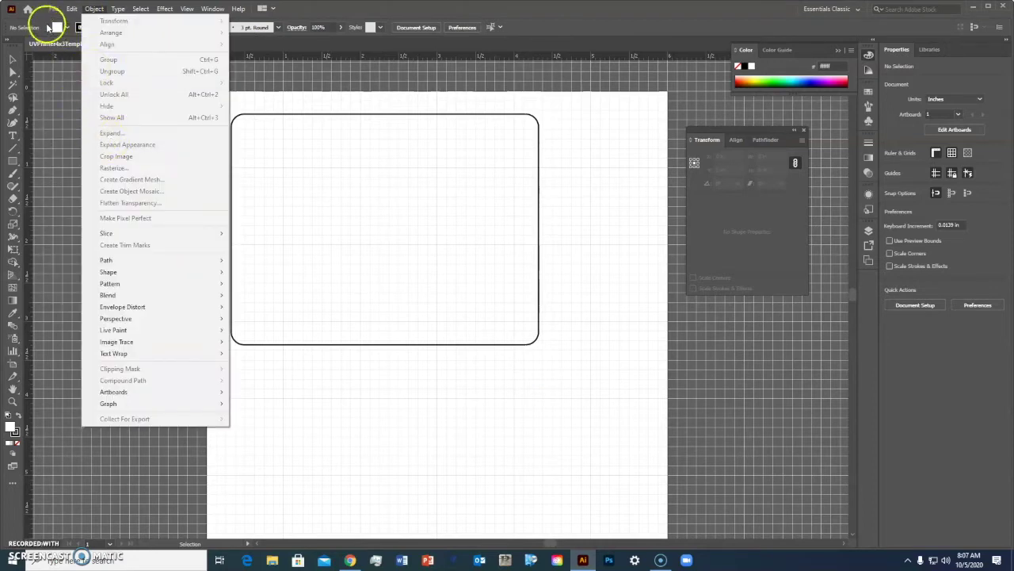
pyautogui.click(78, 187)
pyautogui.click(478, 298)
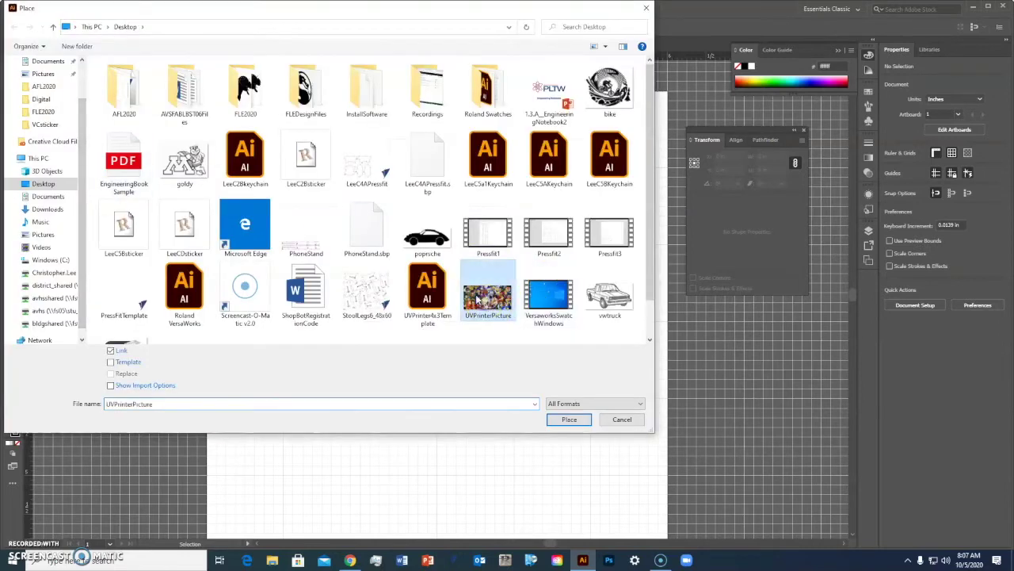
pyautogui.click(570, 420)
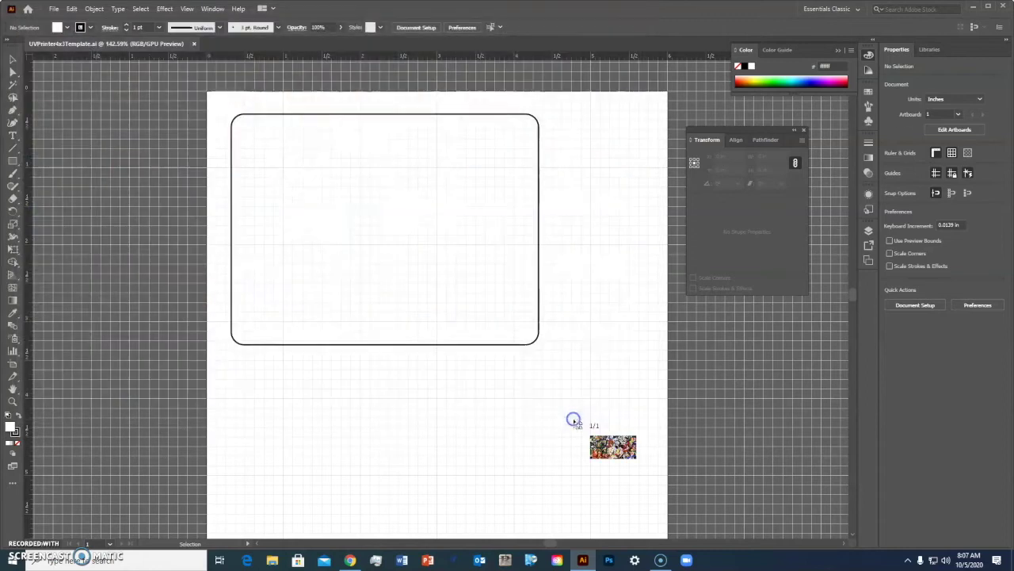
pyautogui.click(247, 363)
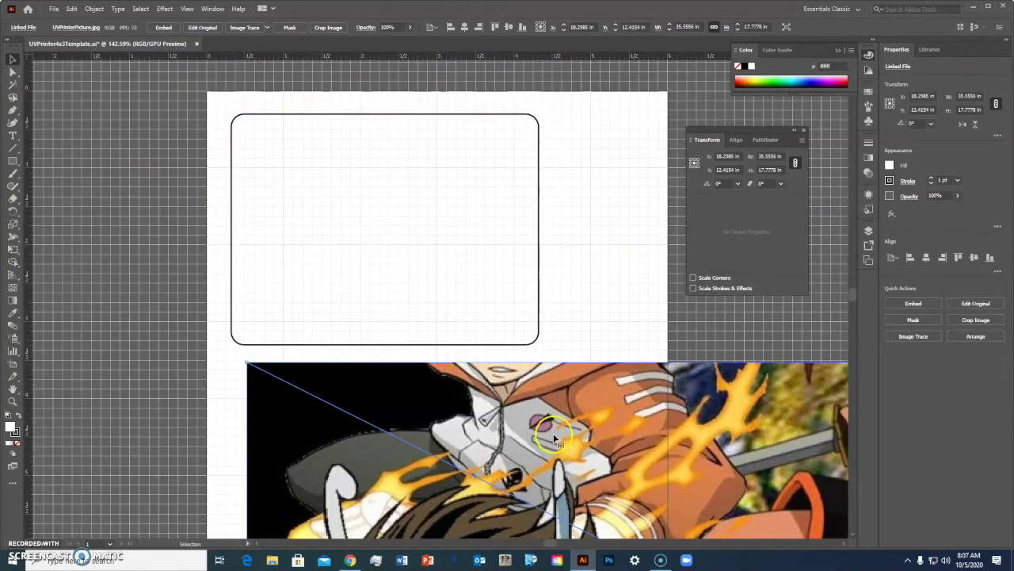
pyautogui.scroll(-1, 539, 426)
pyautogui.scroll(-2, 594, 402)
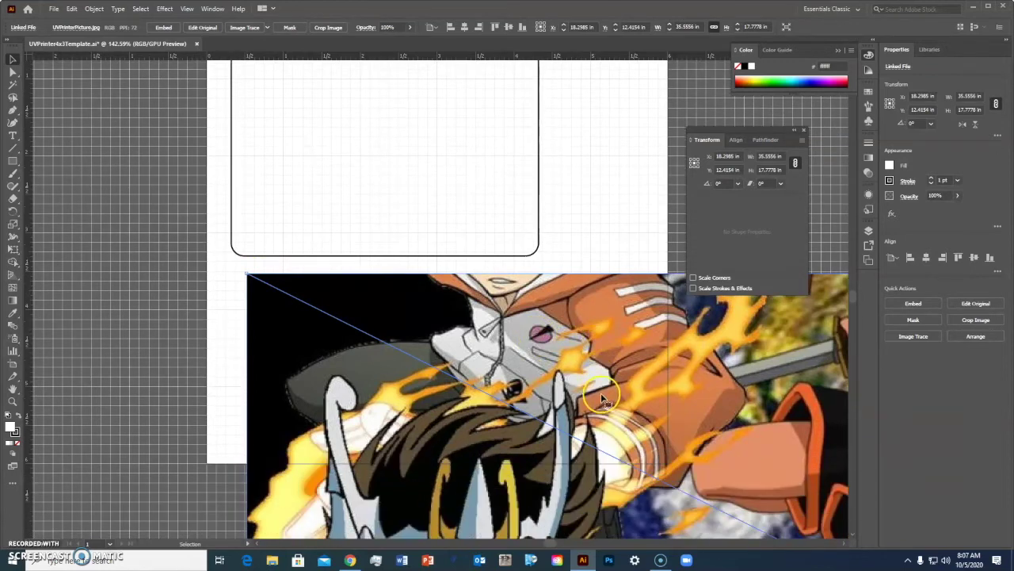
pyautogui.scroll(-1, 603, 397)
pyautogui.scroll(-1, 610, 393)
pyautogui.scroll(-2, 610, 392)
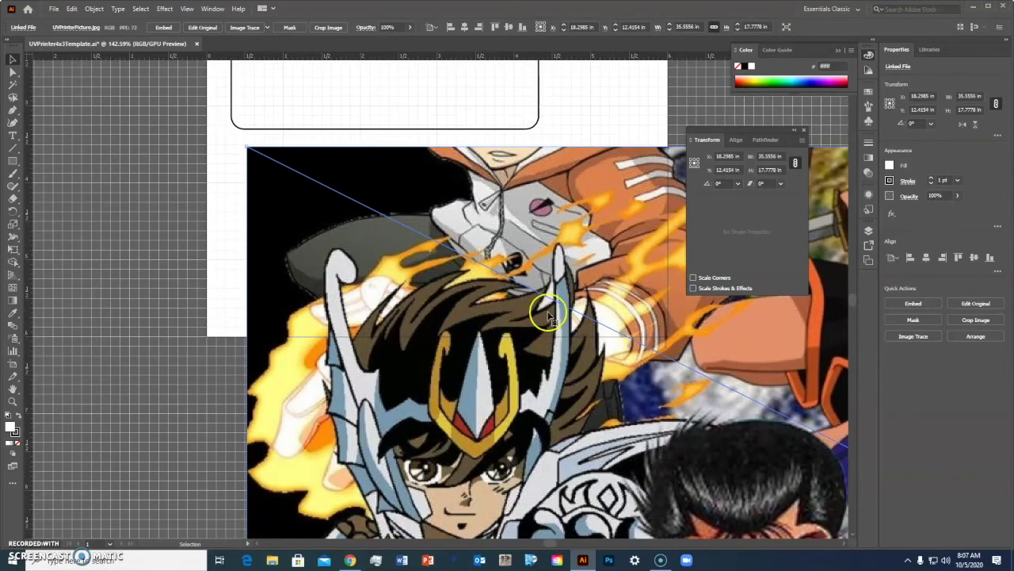
# - Image-trace the placed anime picture with the High Fidelity Photo preset, accepting the slow-tracing warning
pyautogui.click(269, 27)
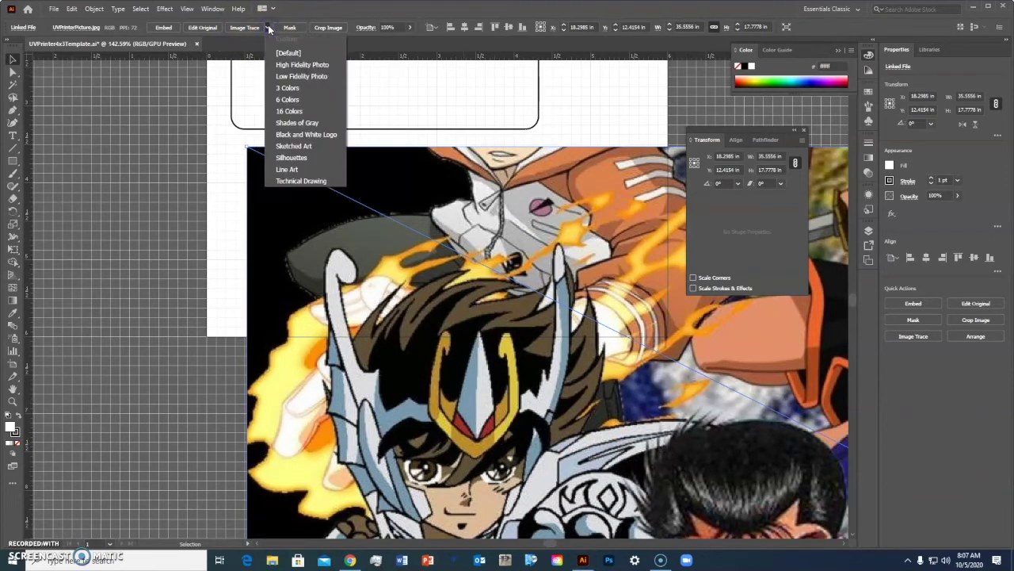
pyautogui.click(280, 41)
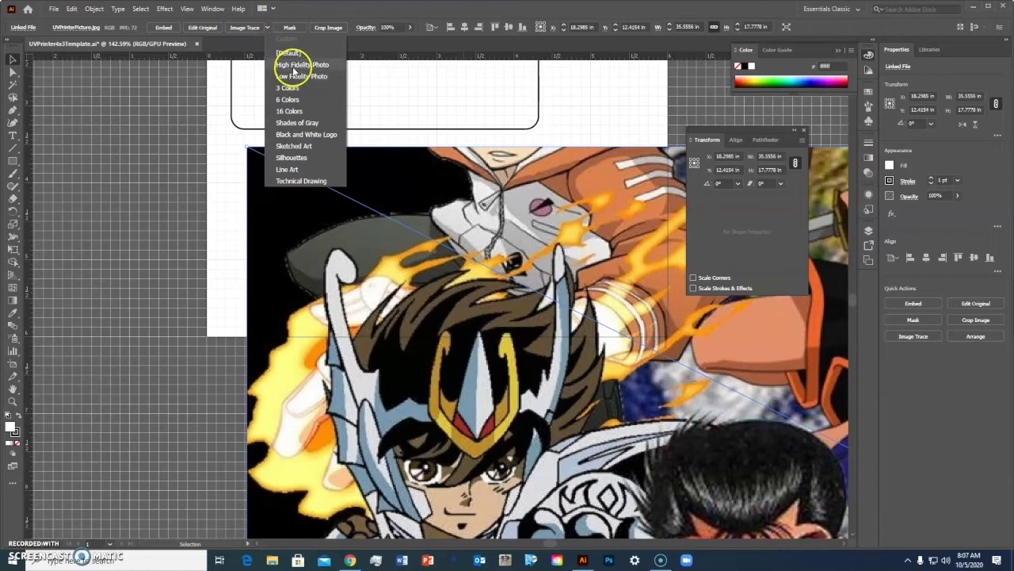
pyautogui.click(293, 69)
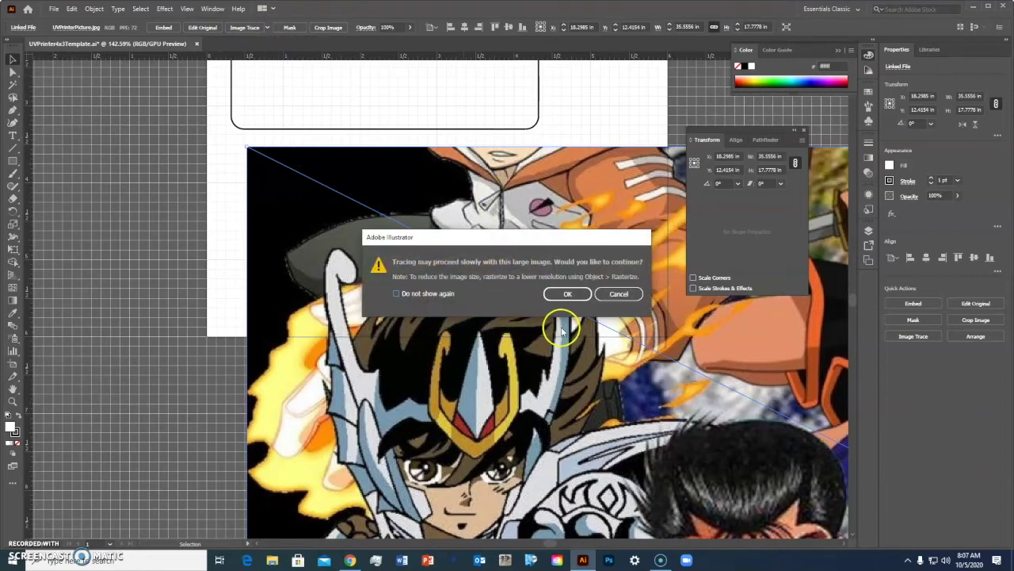
pyautogui.click(565, 295)
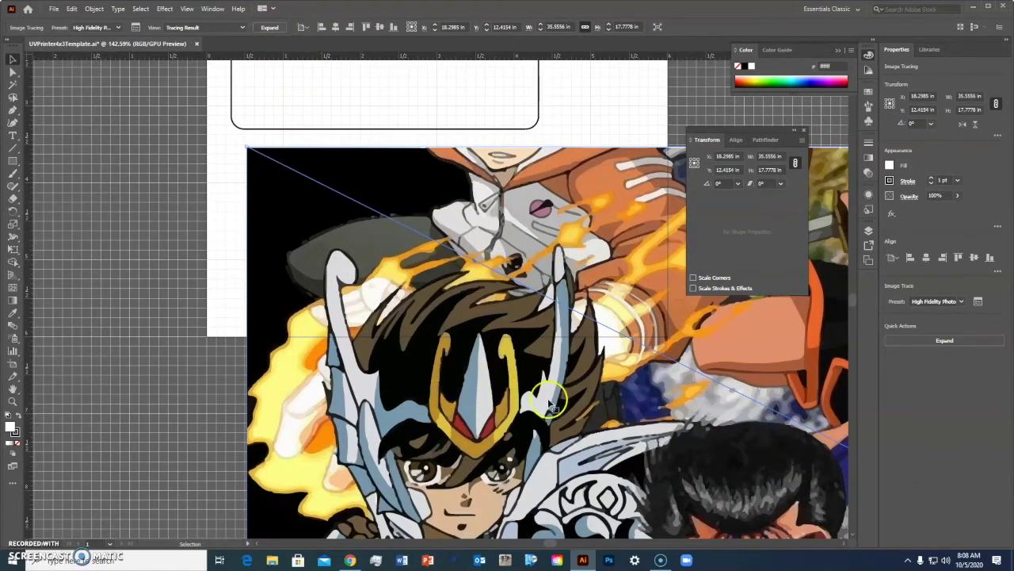
pyautogui.scroll(-3, 681, 388)
pyautogui.scroll(-2, 589, 322)
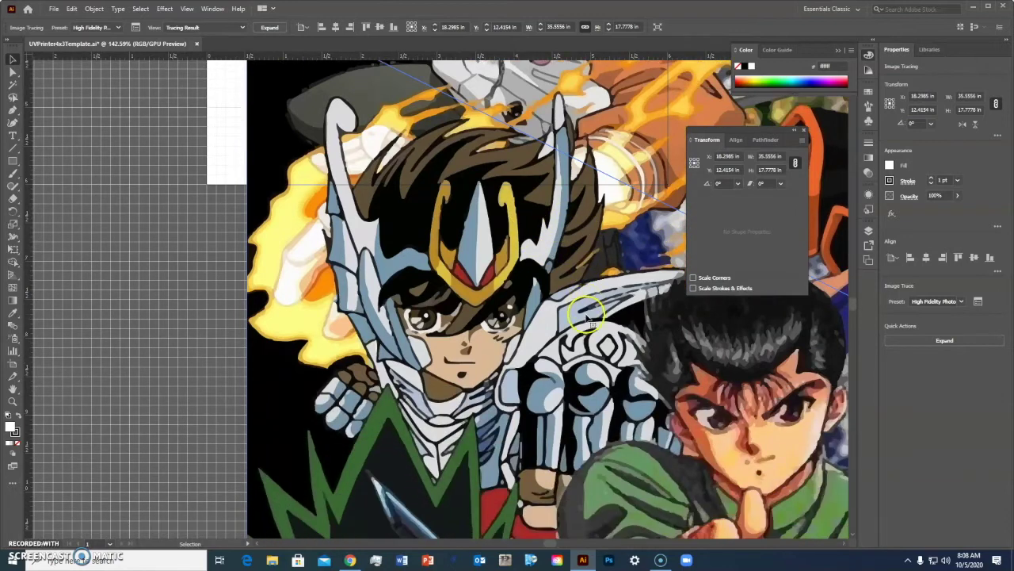
pyautogui.scroll(4, 592, 302)
pyautogui.scroll(3, 595, 311)
pyautogui.scroll(1, 594, 311)
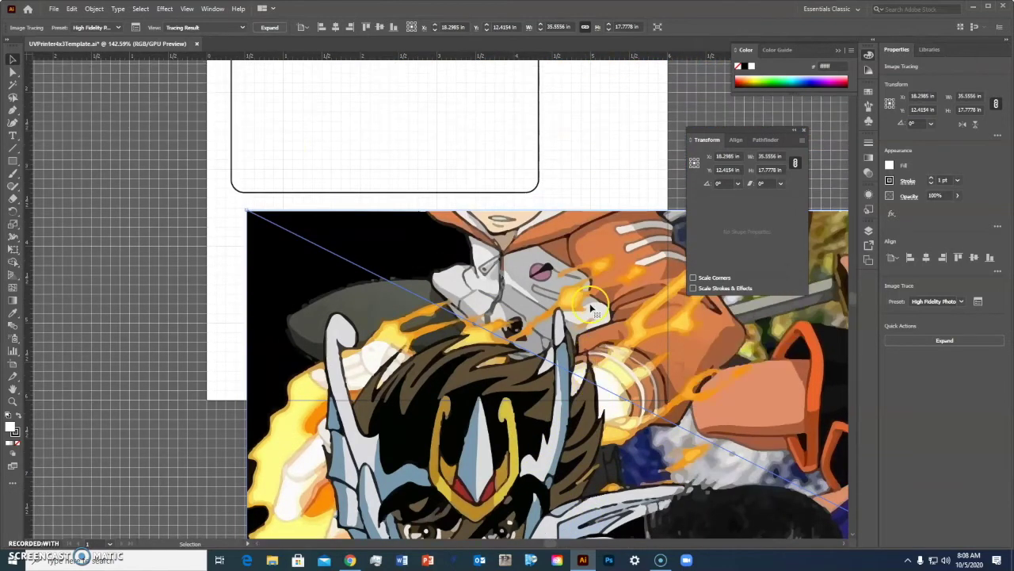
# - Expand the High Fidelity Photo tracing into a group of editable vector shapes
pyautogui.click(270, 29)
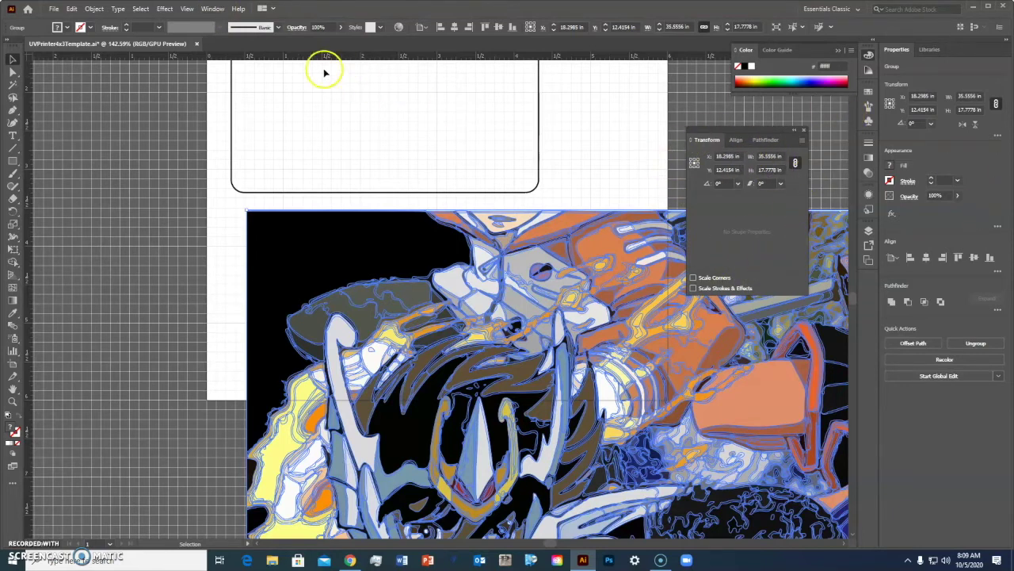
pyautogui.click(214, 10)
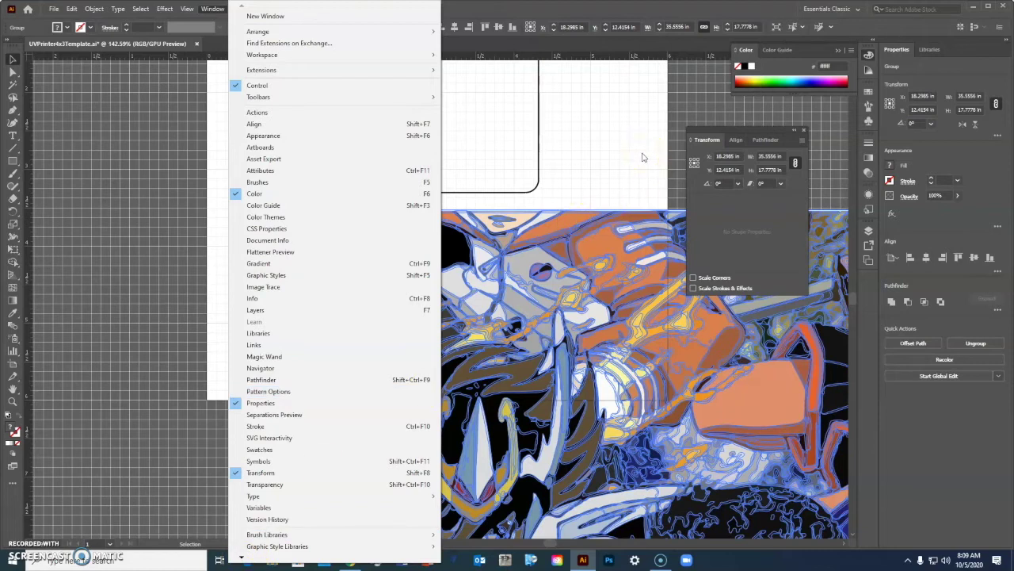
# - Select all the artwork, check its context menu, then deselect everything
pyautogui.click(633, 154)
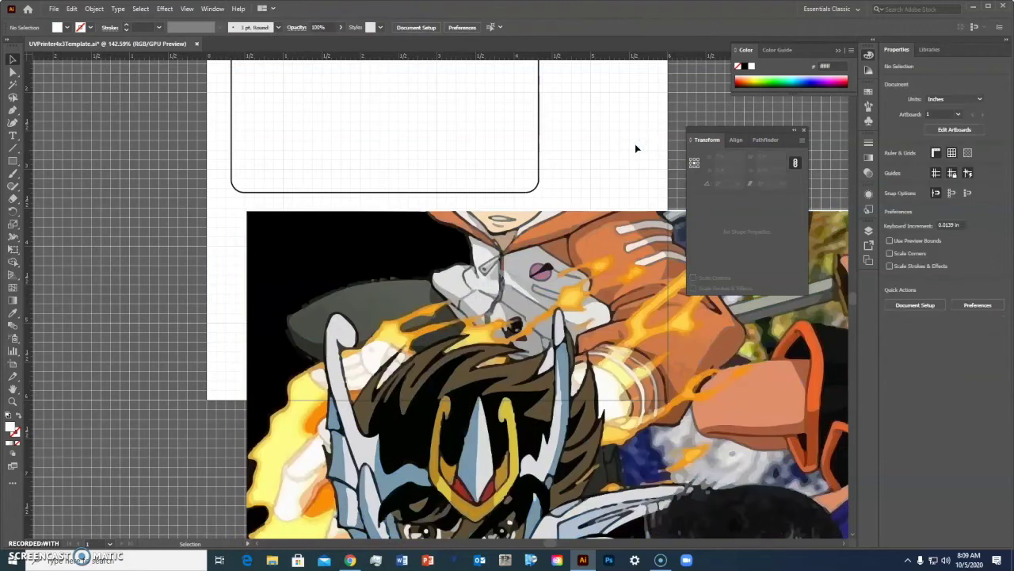
pyautogui.click(640, 166)
pyautogui.hotkey('ctrl', 'a')
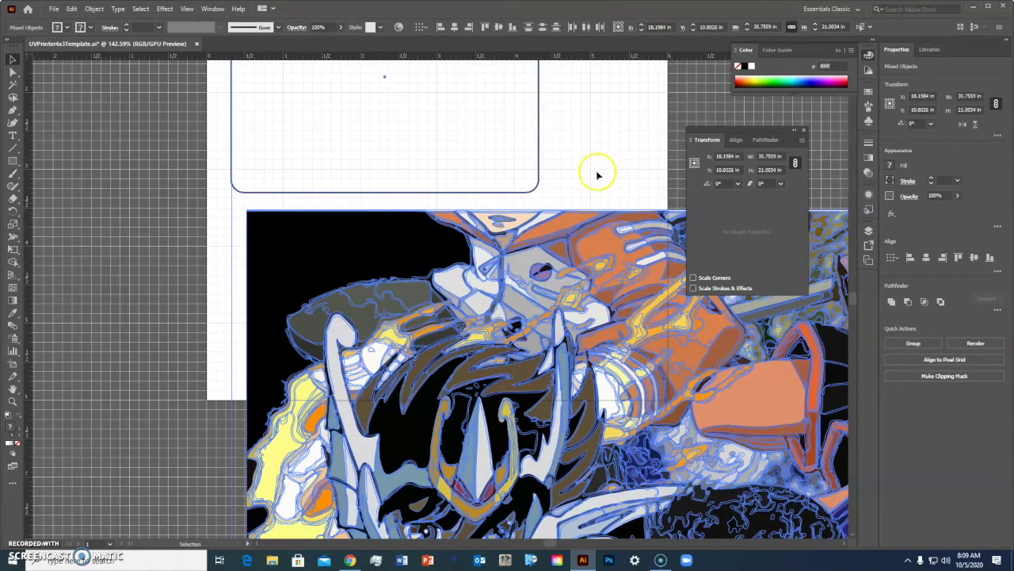
pyautogui.rightClick(599, 288)
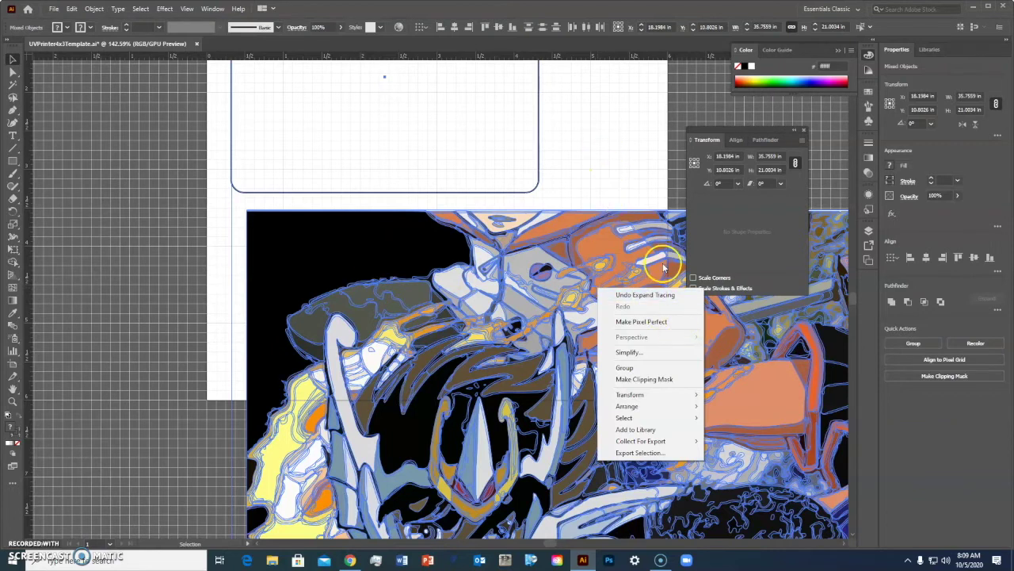
pyautogui.click(603, 140)
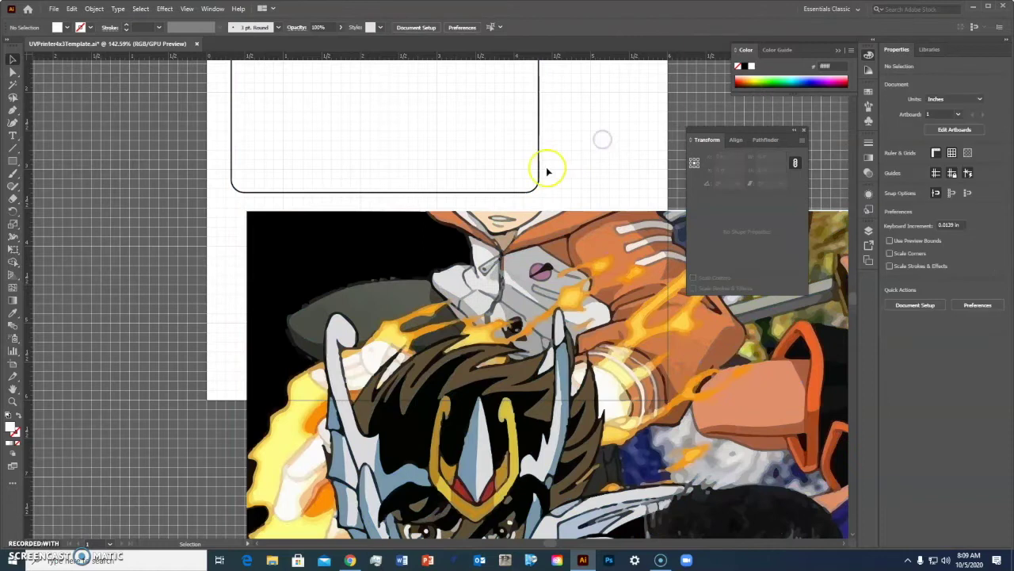
# - In the Layers panel, hide the <Rectangle> border and target the anime <Group>
pyautogui.click(211, 9)
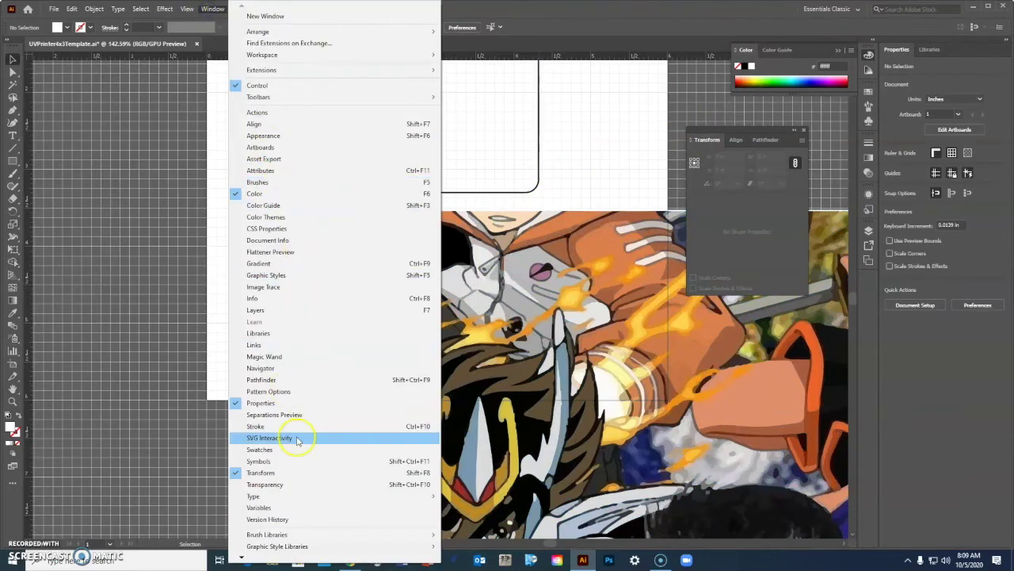
pyautogui.click(299, 310)
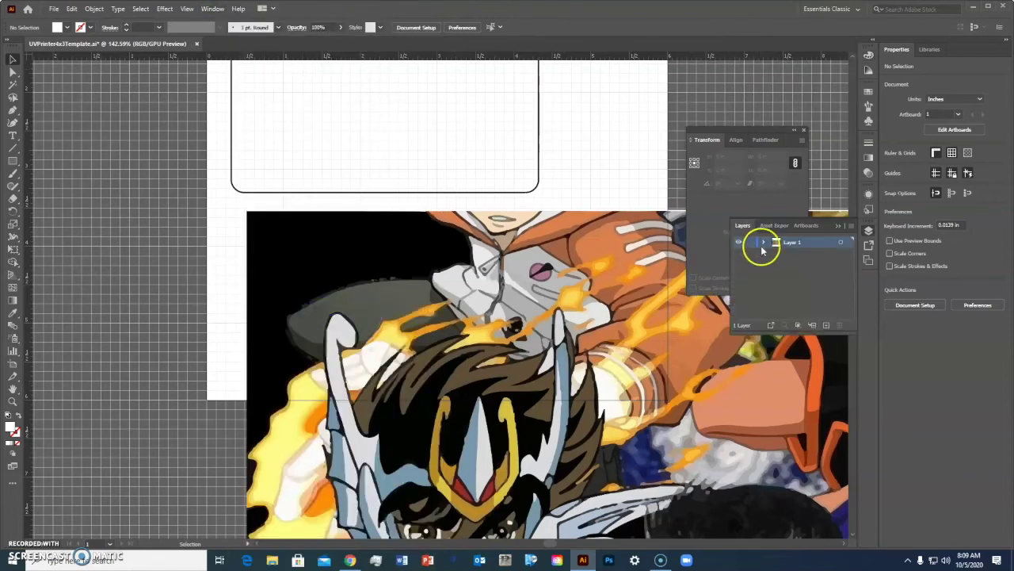
pyautogui.click(764, 242)
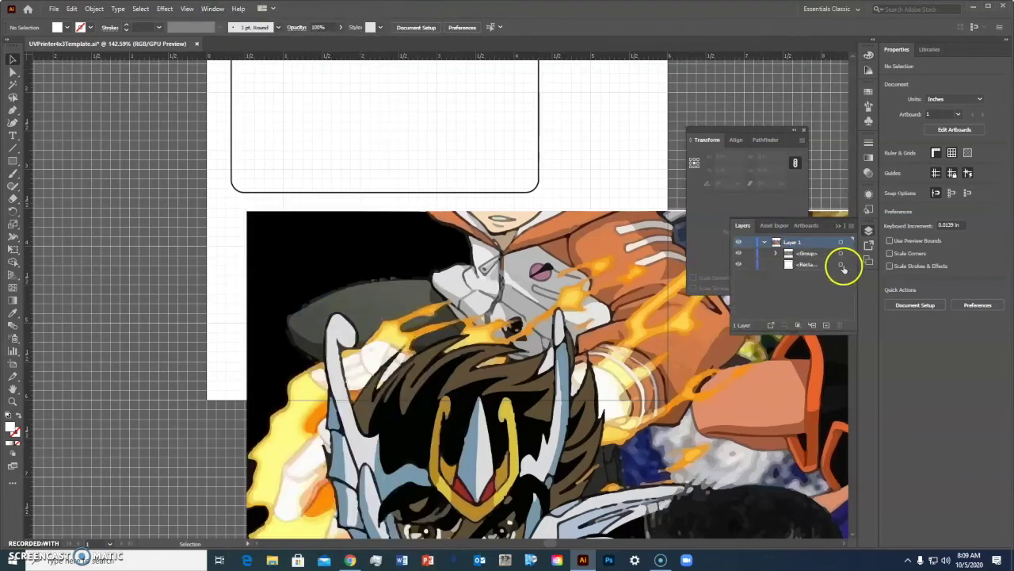
pyautogui.click(739, 265)
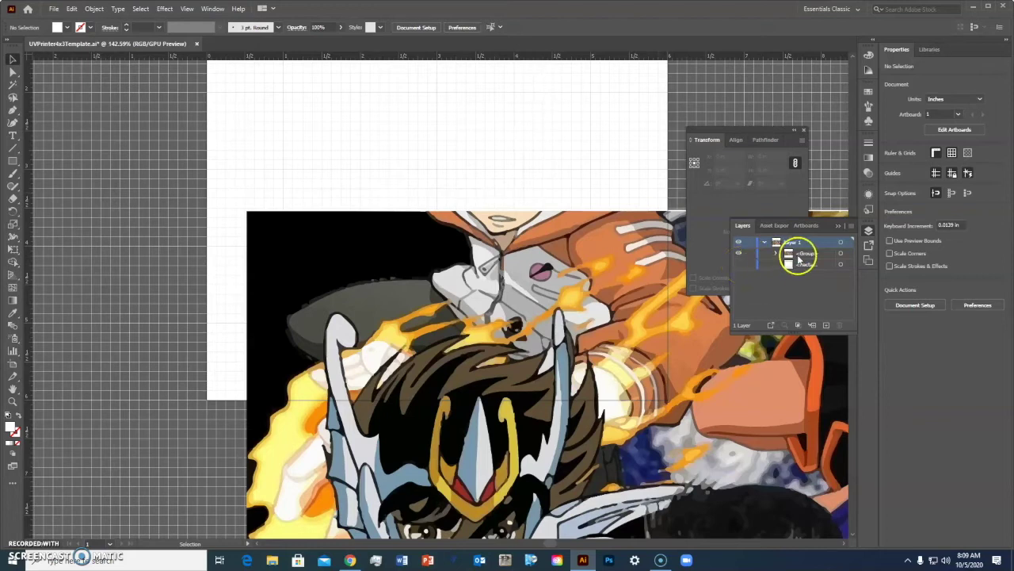
pyautogui.click(841, 254)
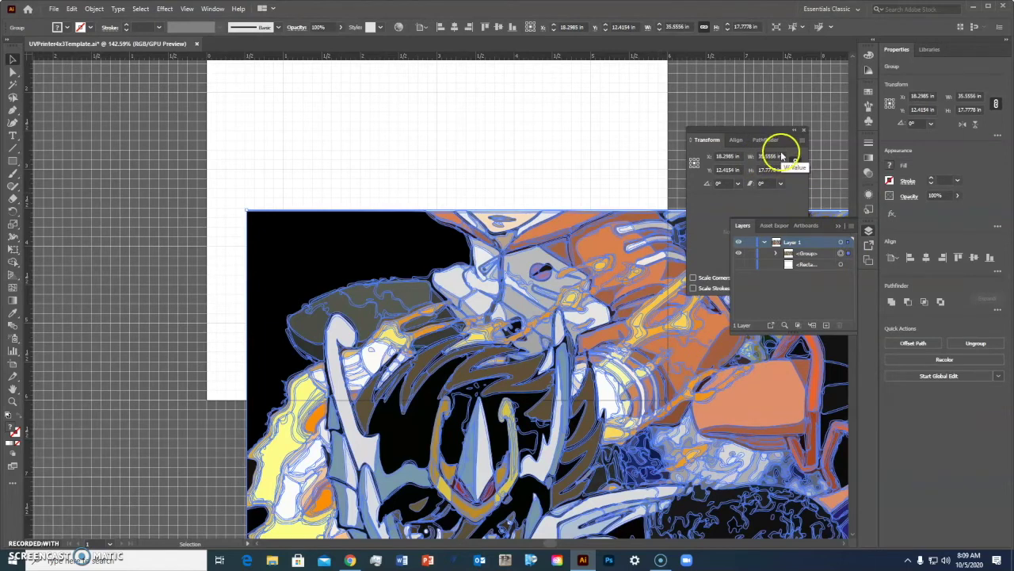
# - Scale the anime group to 3.9 × 1.95 in and set X and Y to 0 from the top-left reference
pyautogui.click(759, 157)
pyautogui.write('3.5')
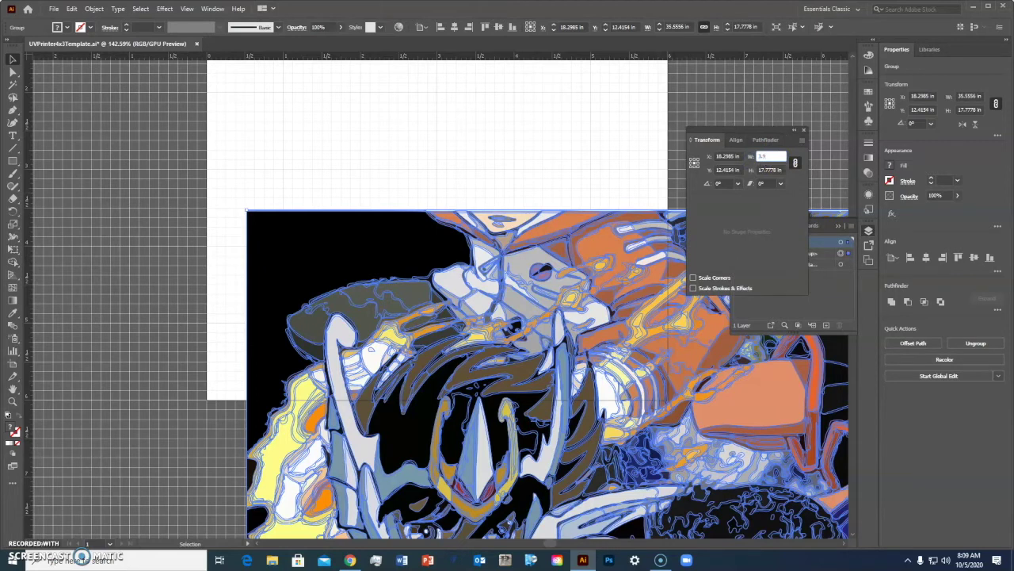
pyautogui.press('Tab')
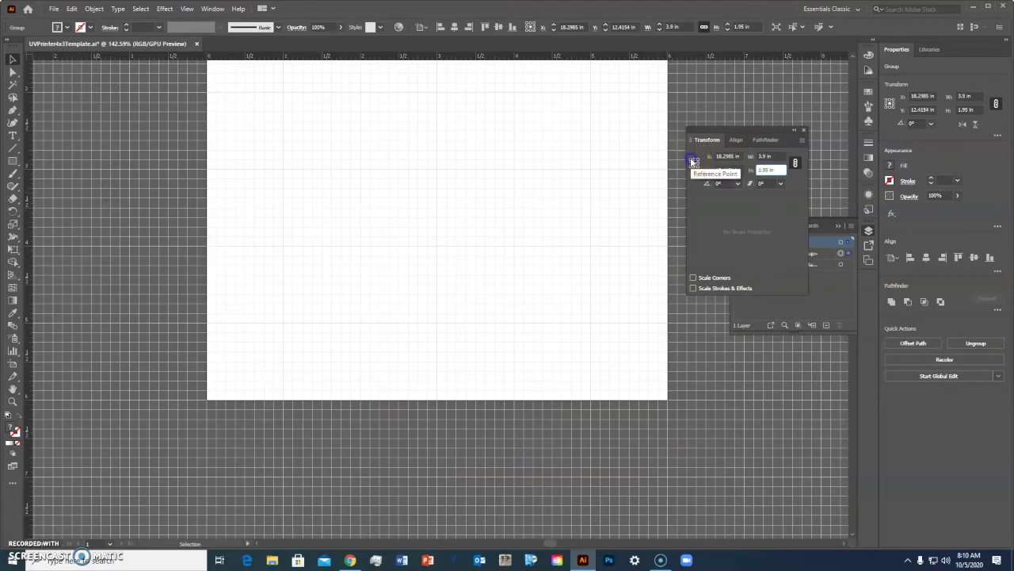
pyautogui.click(693, 159)
pyautogui.click(741, 157)
pyautogui.write('0')
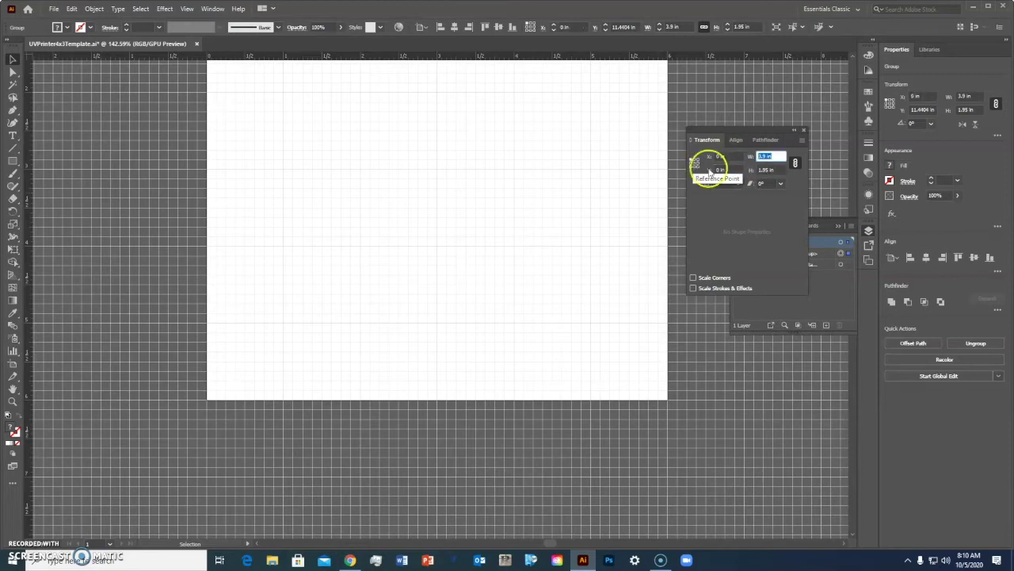
pyautogui.press('Tab')
pyautogui.scroll(2, 594, 188)
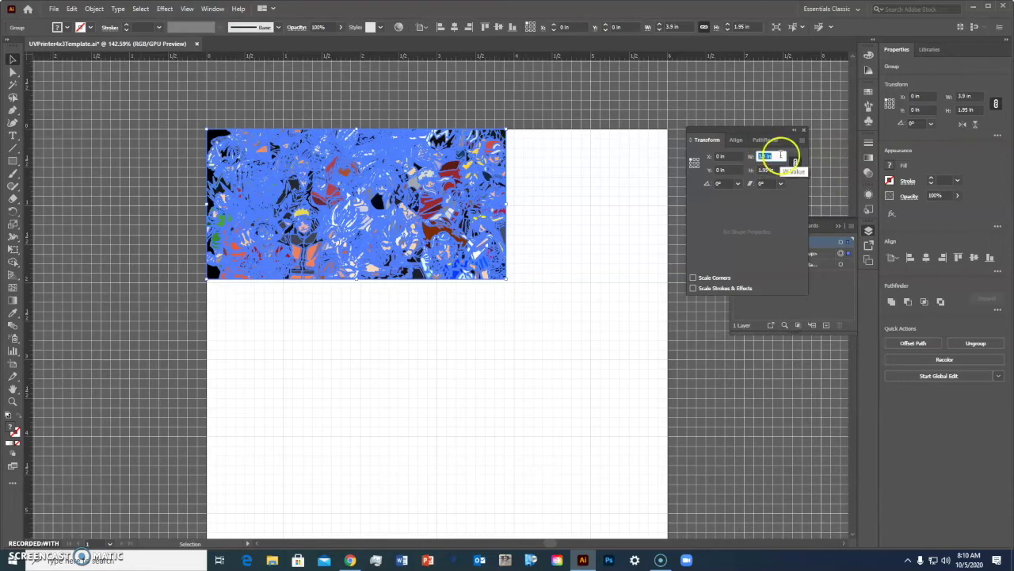
# - Reselect the anime group and drag it down and right on the artboard
pyautogui.click(582, 241)
pyautogui.click(544, 106)
pyautogui.click(108, 360)
pyautogui.click(400, 218)
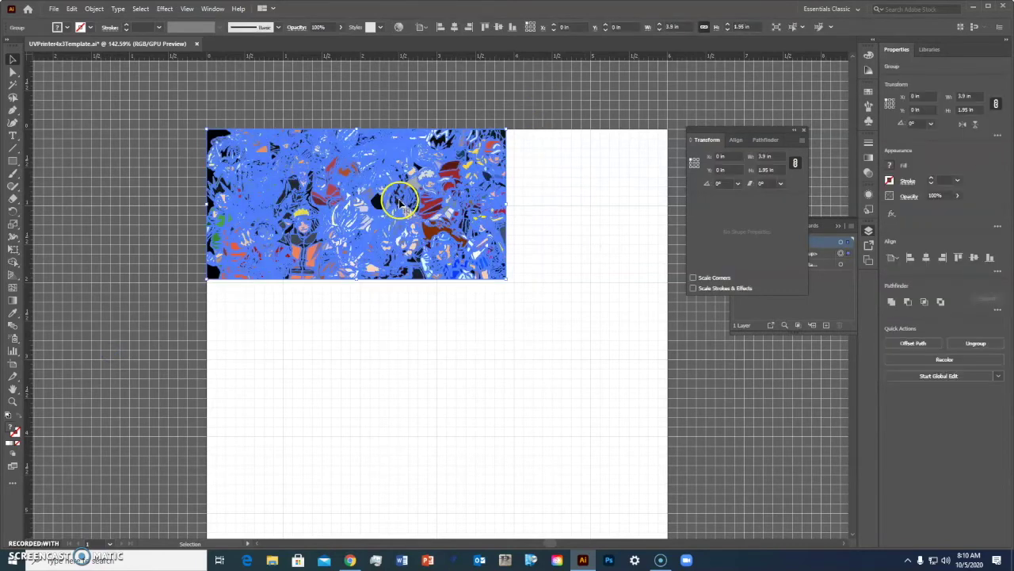
pyautogui.moveTo(397, 156); pyautogui.dragTo(533, 377)
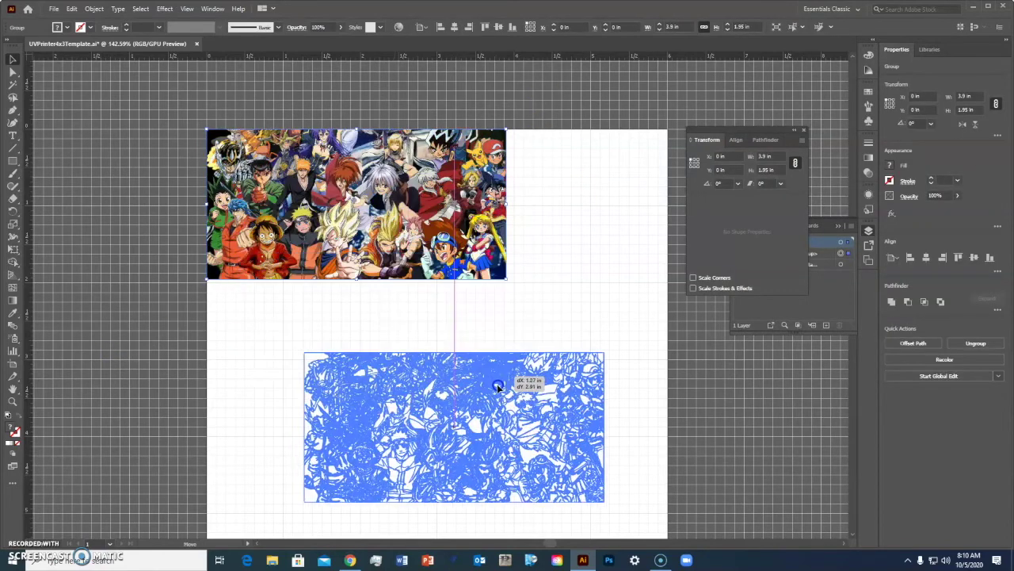
# - Make the <Rectangle> border visible again and drag the anime <Group> inside the rounded card
pyautogui.click(824, 302)
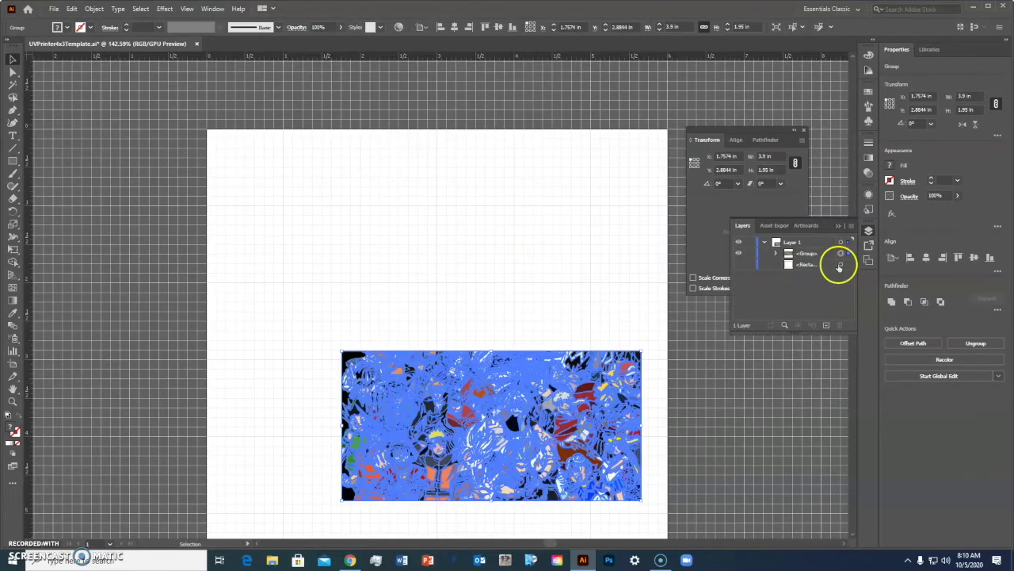
pyautogui.click(840, 265)
pyautogui.click(752, 264)
pyautogui.click(740, 265)
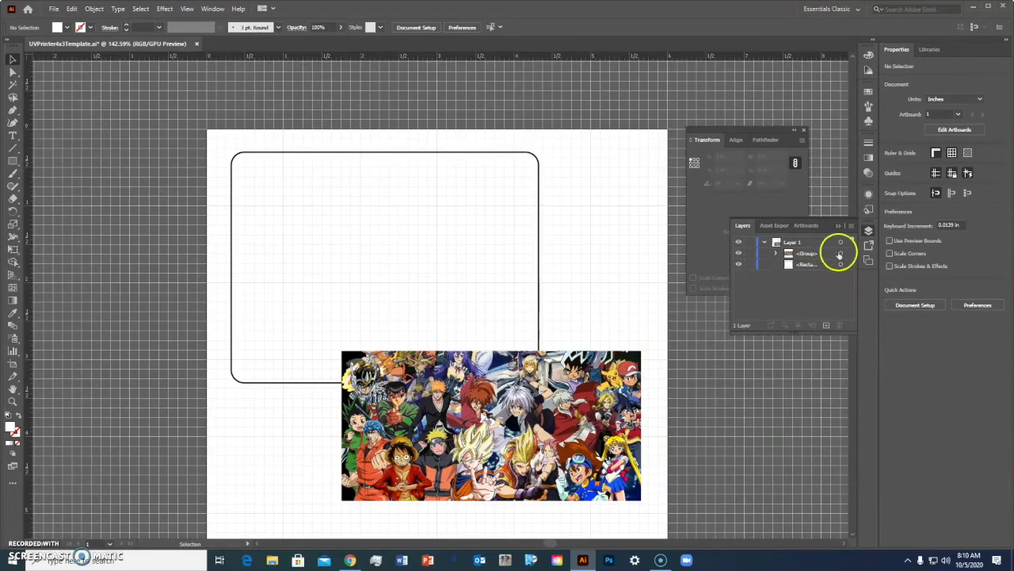
pyautogui.click(839, 254)
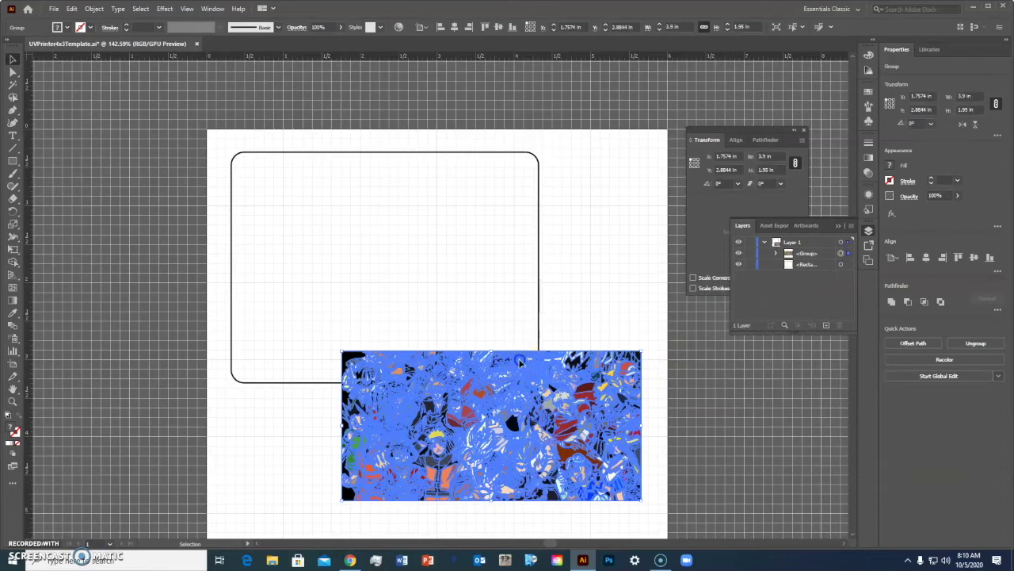
pyautogui.moveTo(506, 342)
pyautogui.mouseDown()
pyautogui.moveTo(425, 269)
pyautogui.moveTo(414, 203)
pyautogui.mouseUp()
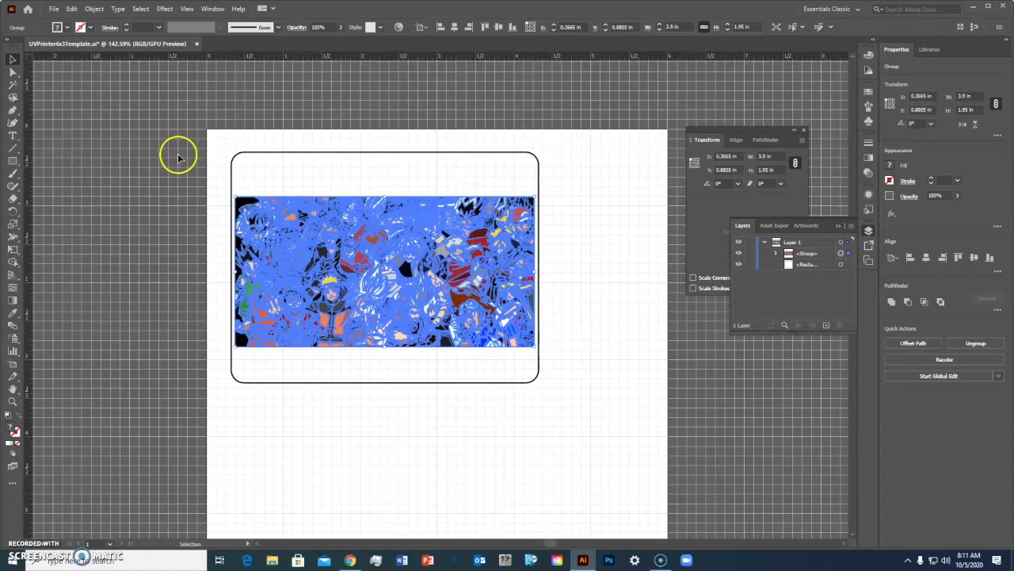
# - Draw a 3.9 × 1.95 in rectangle below the card with the Rectangle tool
pyautogui.click(226, 141)
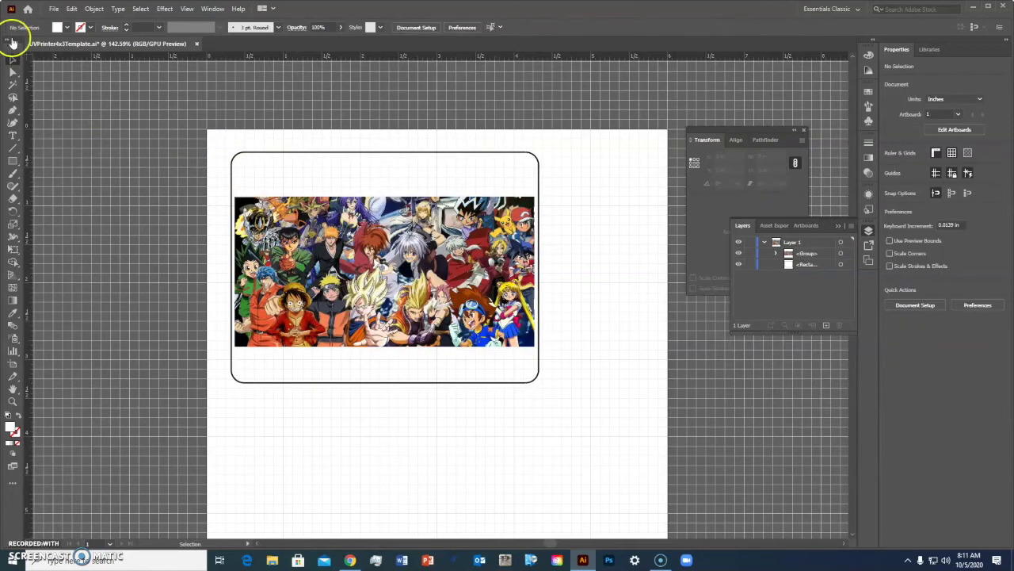
pyautogui.click(14, 161)
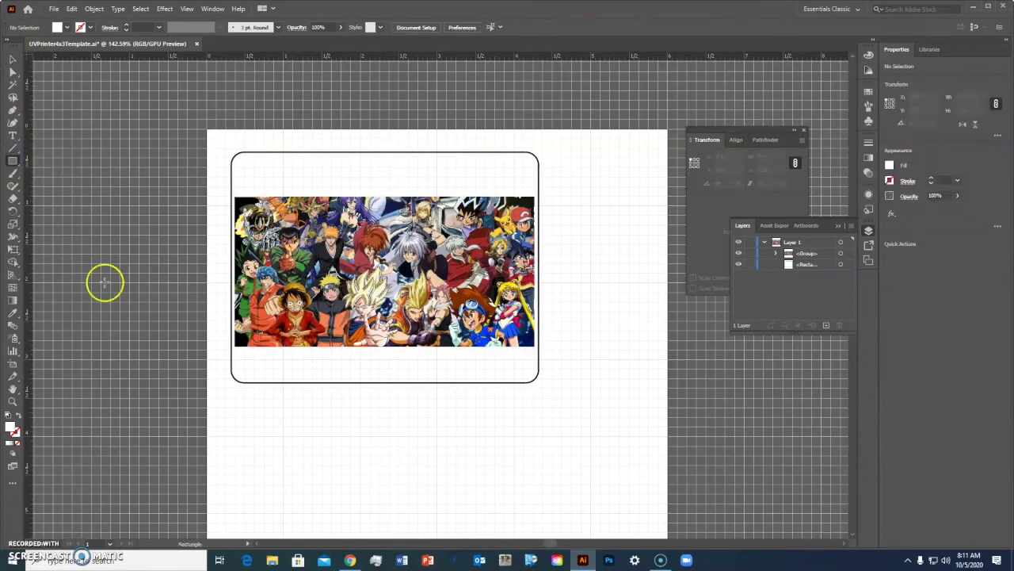
pyautogui.click(245, 415)
pyautogui.write('3.9')
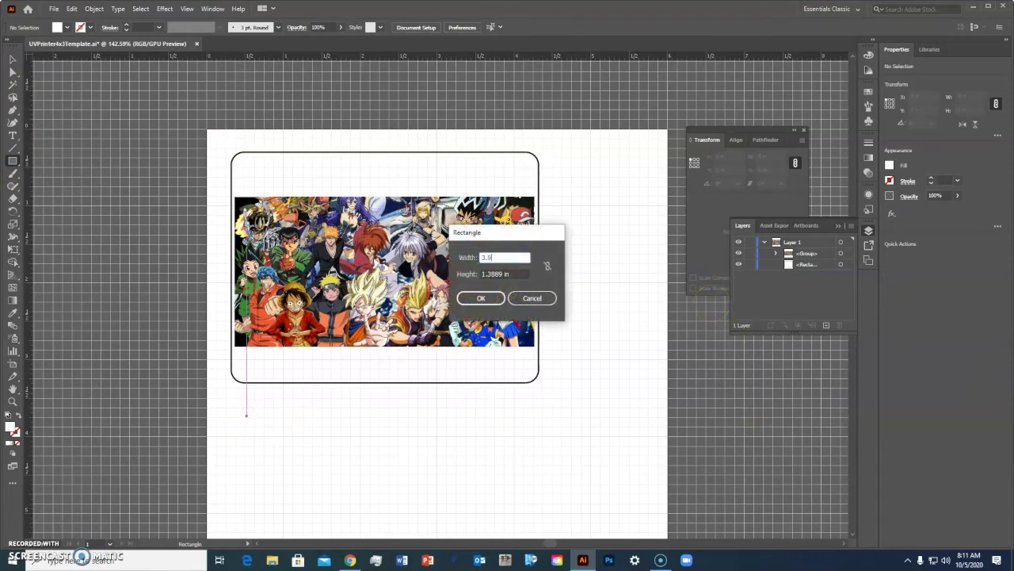
pyautogui.press('Tab')
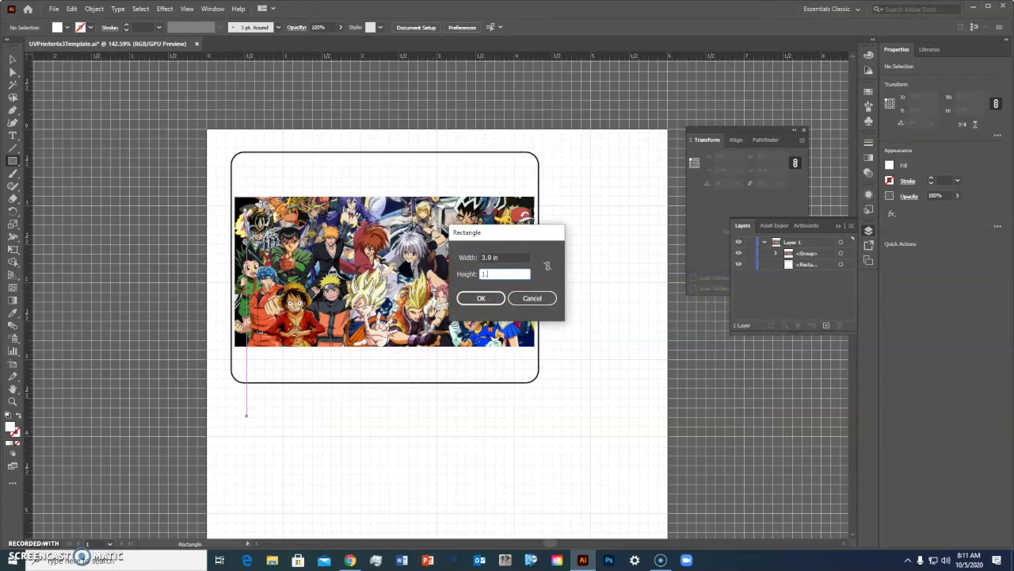
pyautogui.write('.95')
pyautogui.click(485, 300)
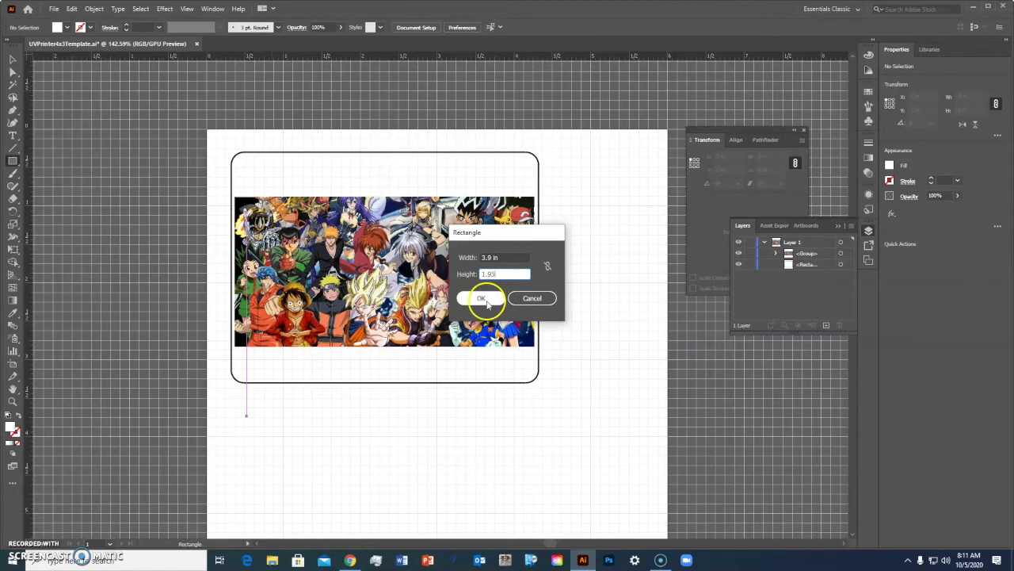
pyautogui.click(485, 300)
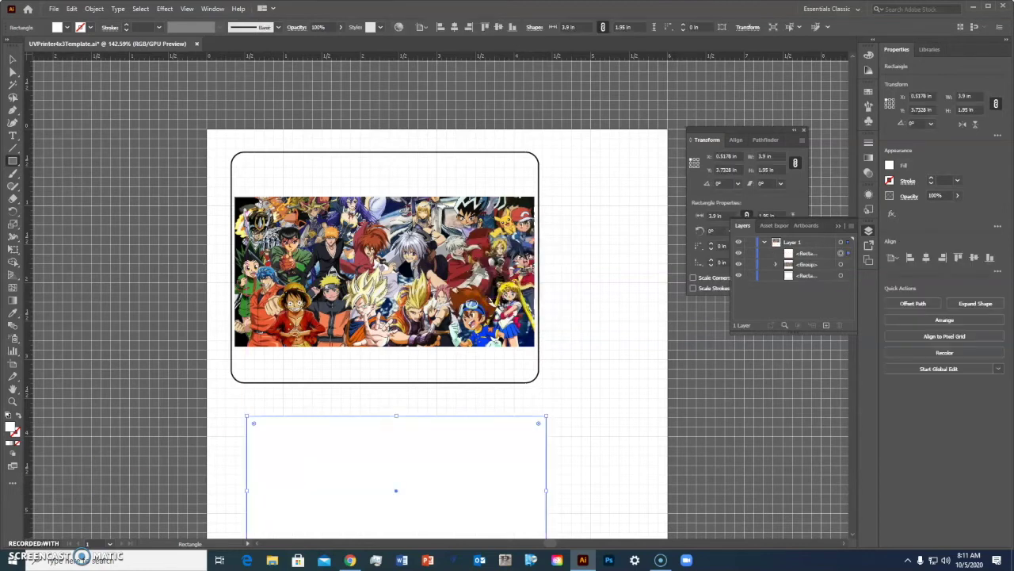
# - Give the new rectangle a white fill and no stroke
pyautogui.click(14, 433)
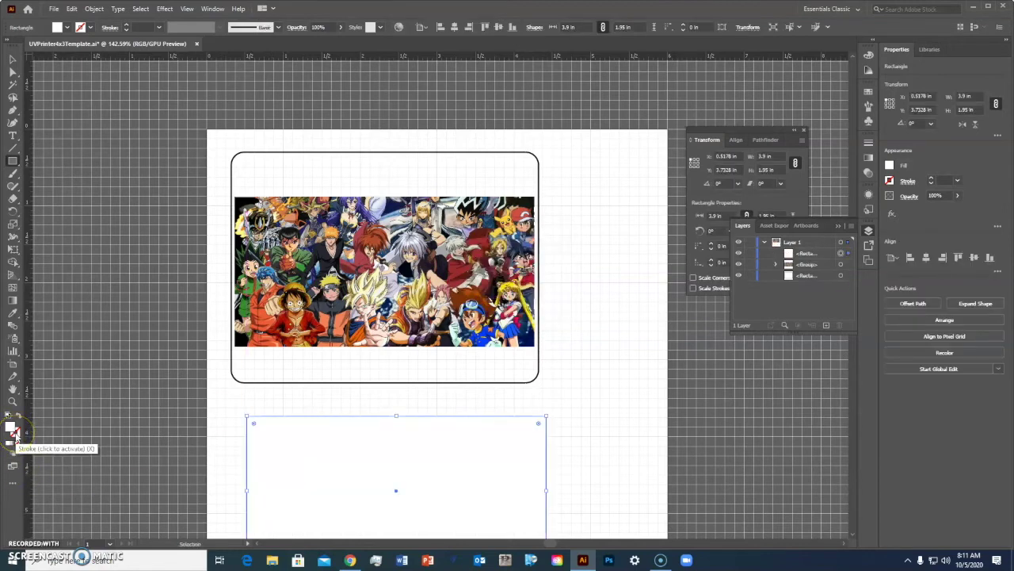
pyautogui.click(14, 433)
pyautogui.click(11, 426)
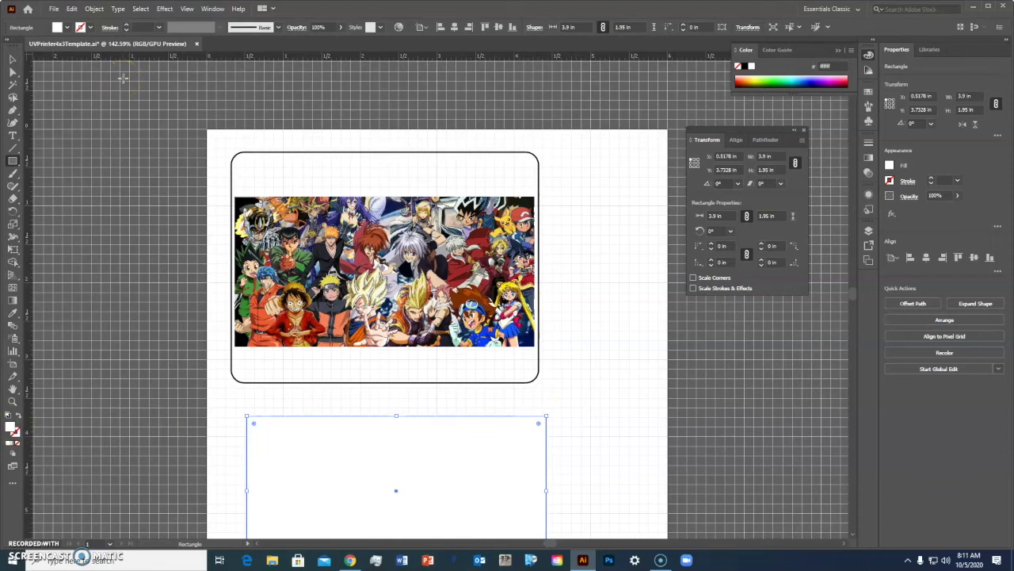
pyautogui.click(131, 116)
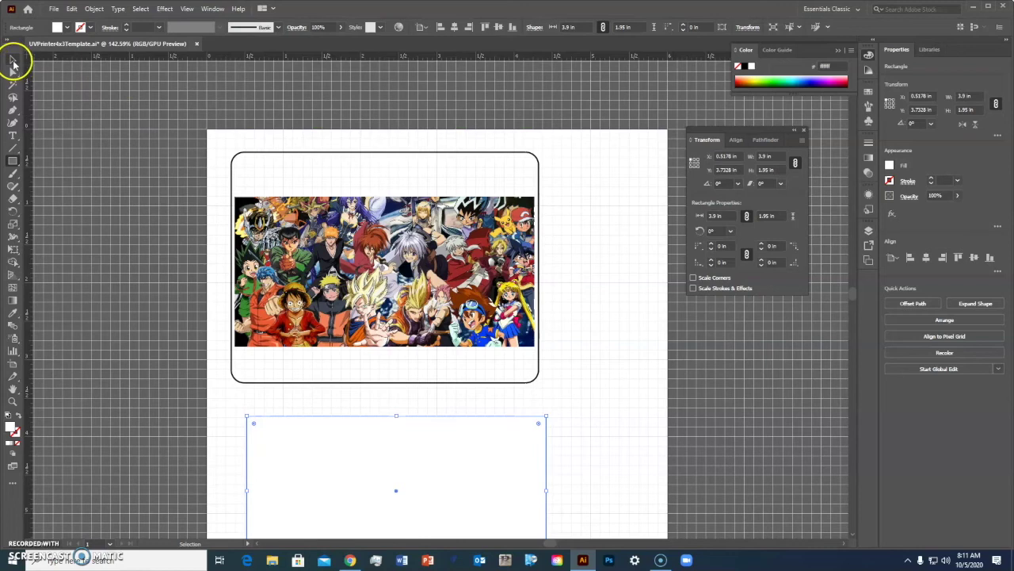
# - Load the Roland VersaWorks swatch library from the Swatches panel
pyautogui.click(13, 59)
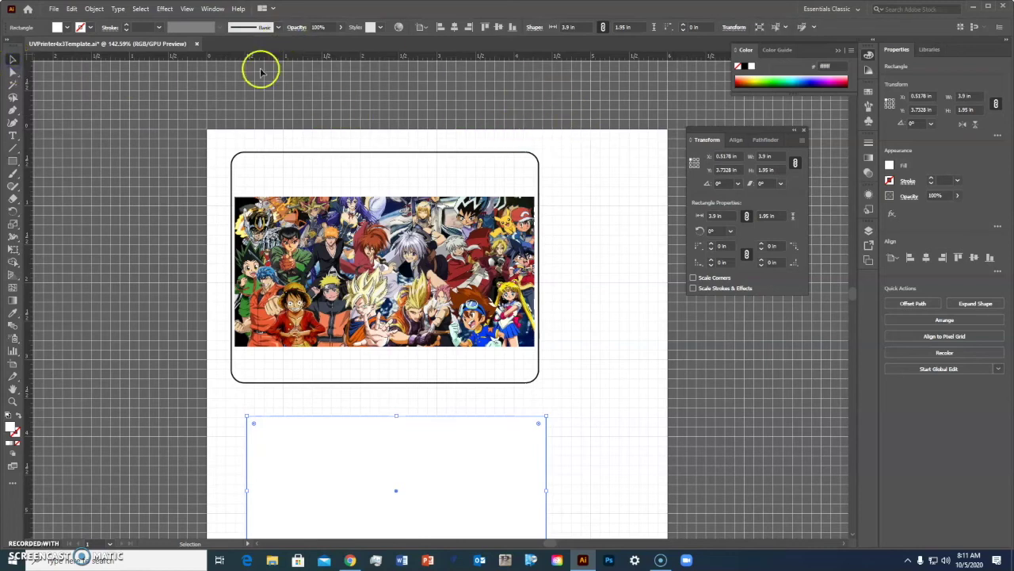
pyautogui.click(213, 9)
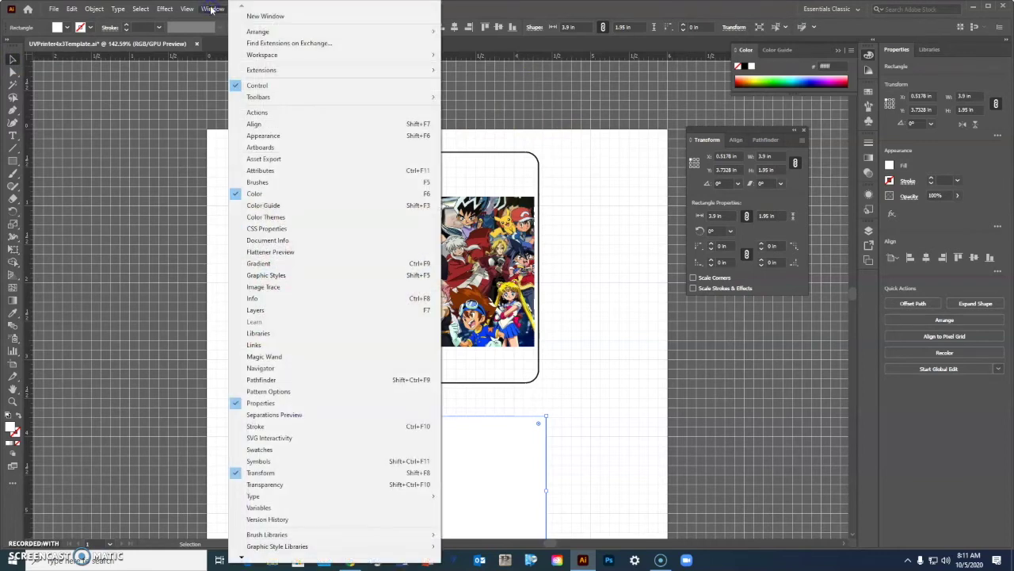
pyautogui.click(345, 449)
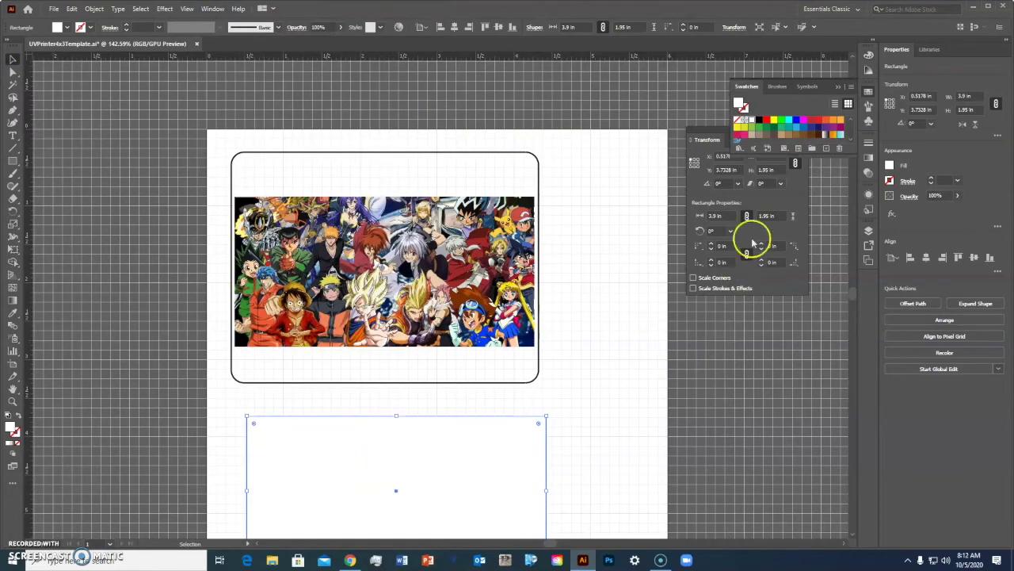
pyautogui.click(739, 149)
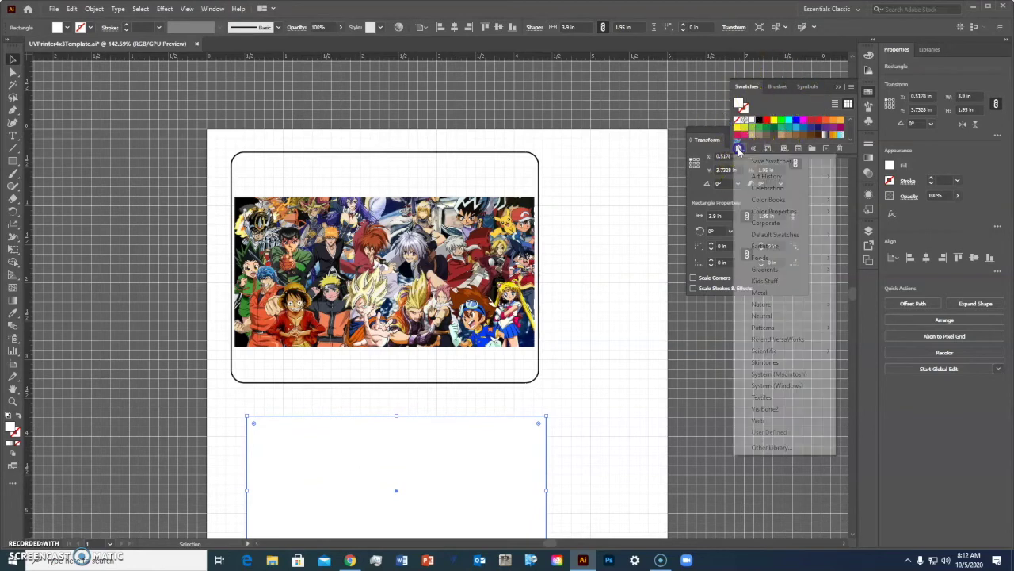
pyautogui.click(783, 339)
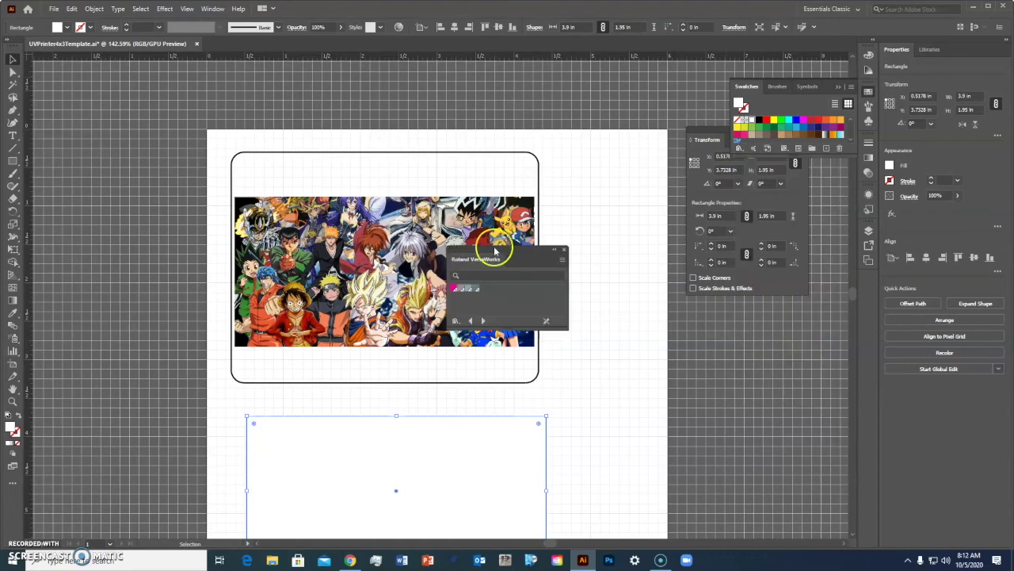
pyautogui.moveTo(492, 256); pyautogui.dragTo(687, 344)
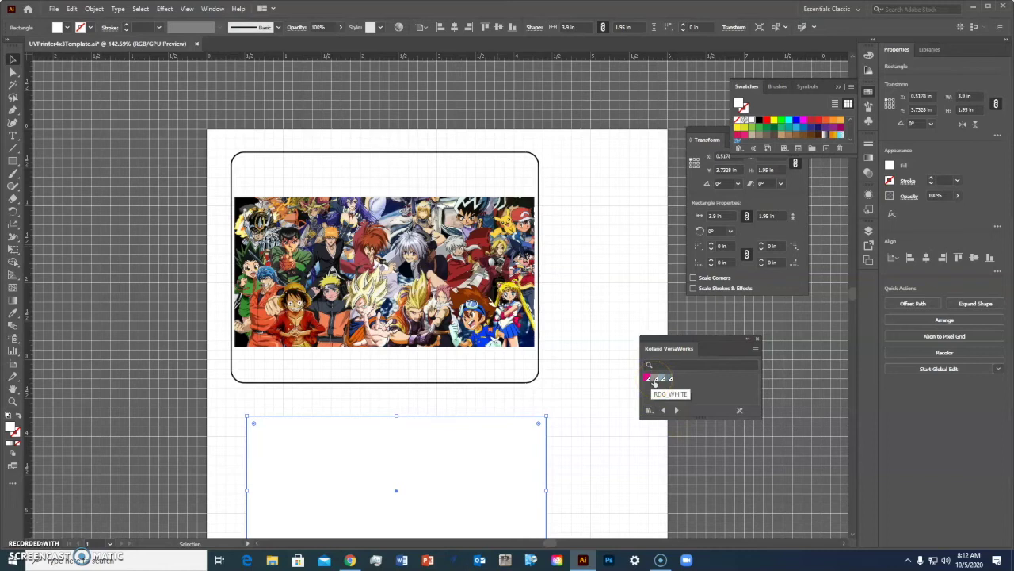
# - Fill the lower rectangle with the RDG_WHITE spot colour
pyautogui.click(85, 439)
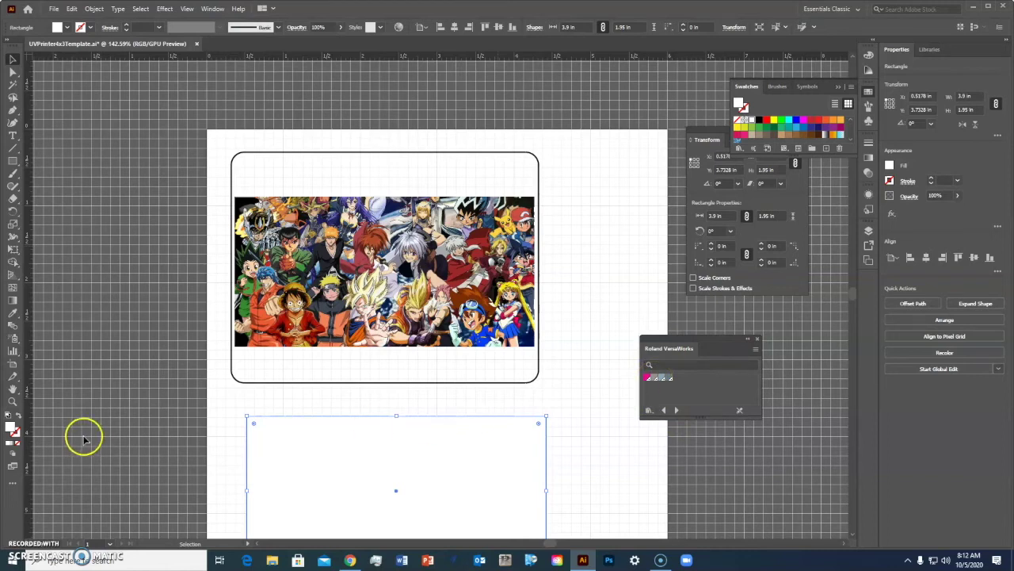
pyautogui.click(10, 428)
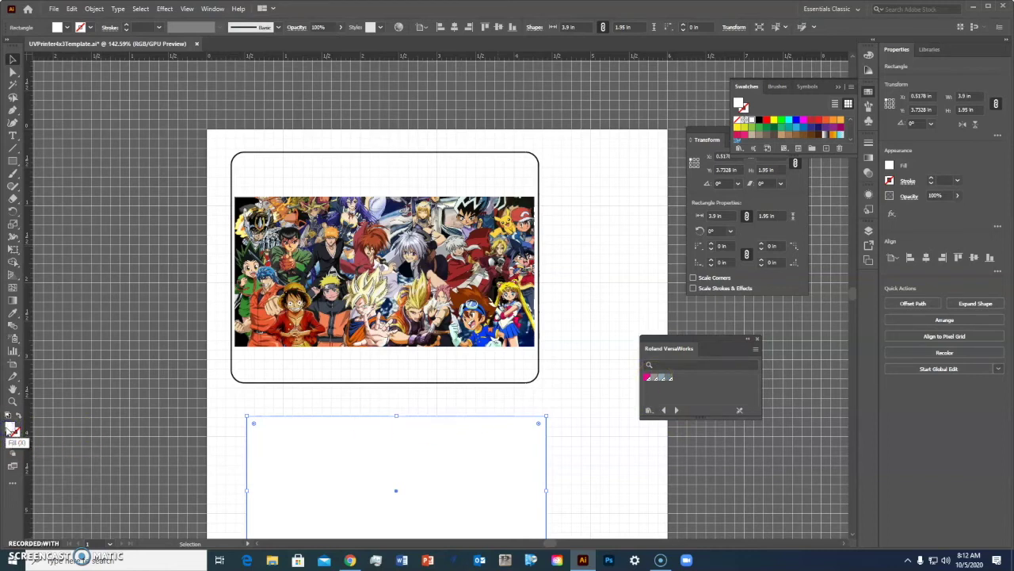
pyautogui.click(654, 379)
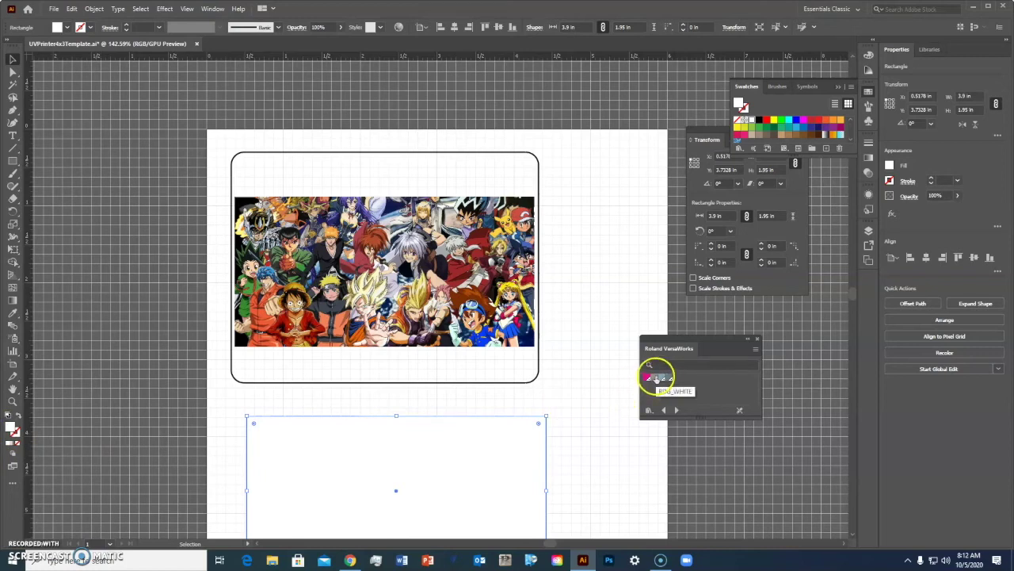
pyautogui.click(654, 379)
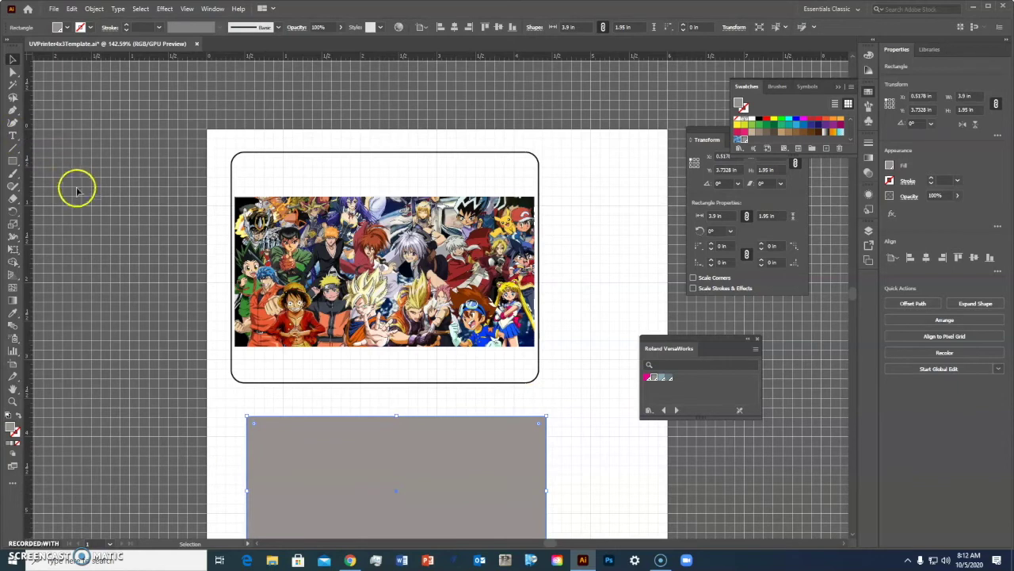
# - Move the RDG_WHITE rectangle onto the image area and place it below the anime Group in Layers
pyautogui.moveTo(330, 478)
pyautogui.mouseDown()
pyautogui.moveTo(322, 370)
pyautogui.moveTo(341, 288)
pyautogui.moveTo(325, 257)
pyautogui.moveTo(334, 252)
pyautogui.moveTo(322, 256)
pyautogui.mouseUp()
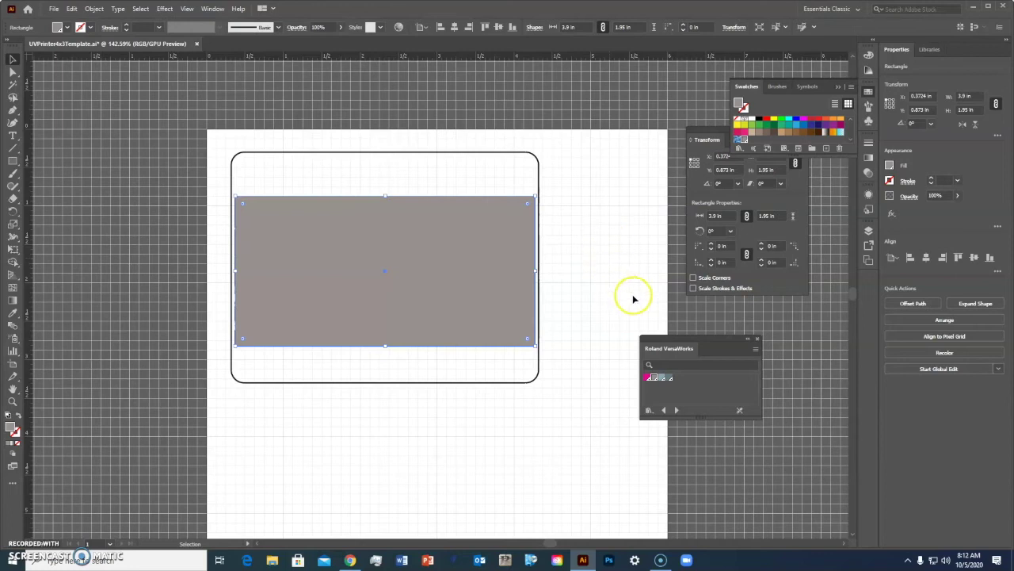
pyautogui.moveTo(703, 128); pyautogui.dragTo(612, 122)
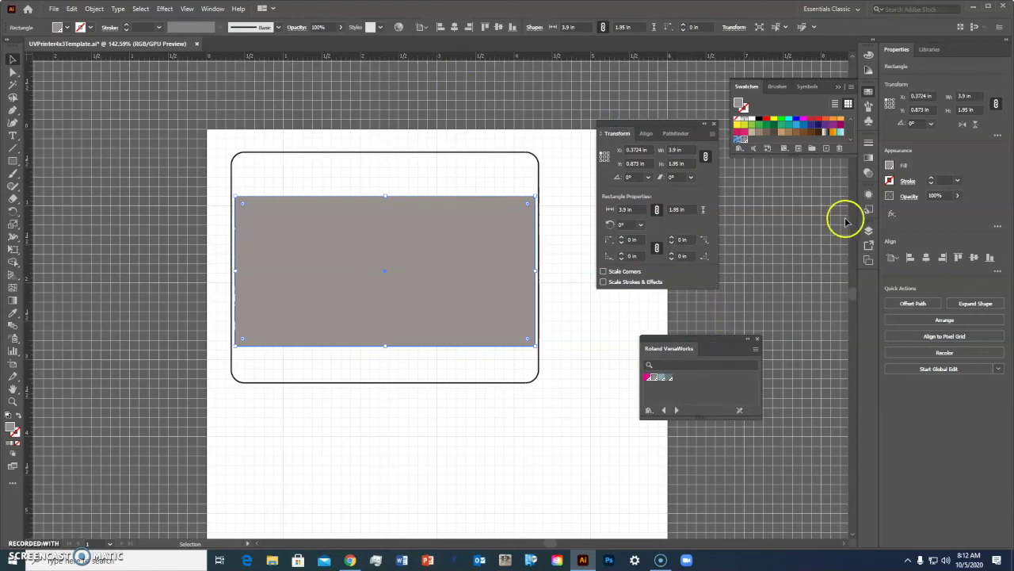
pyautogui.click(870, 232)
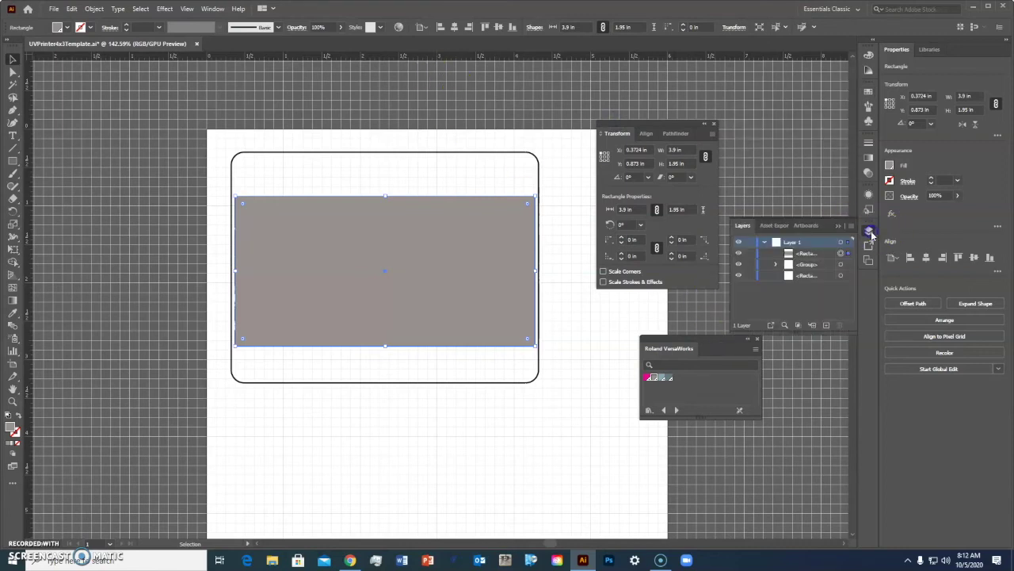
pyautogui.click(820, 254)
pyautogui.moveTo(822, 254); pyautogui.dragTo(818, 275)
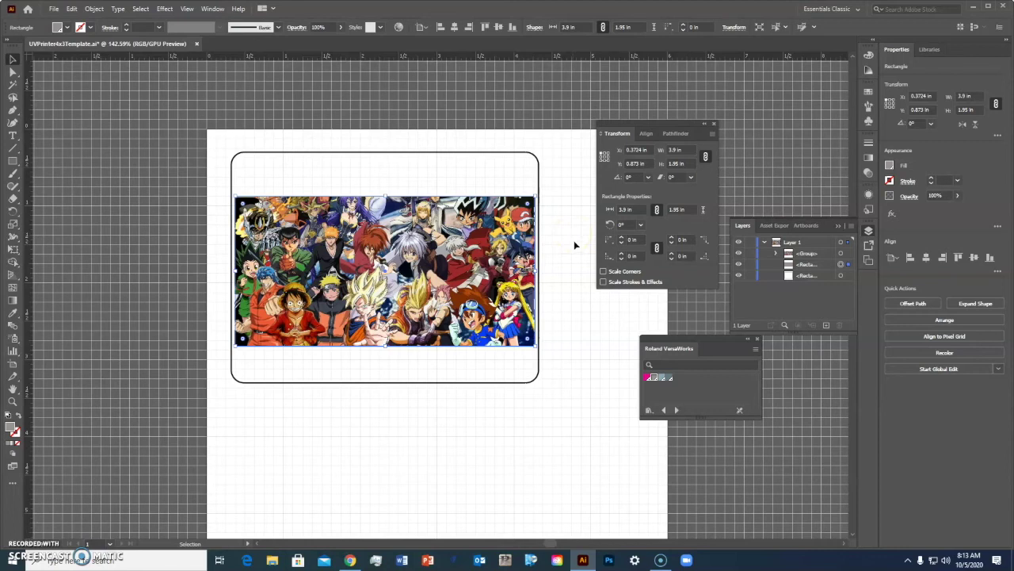
# - Select the anime artwork group and nudge it up twice, then down once, to align it on the white rectangle
pyautogui.click(570, 236)
pyautogui.click(841, 254)
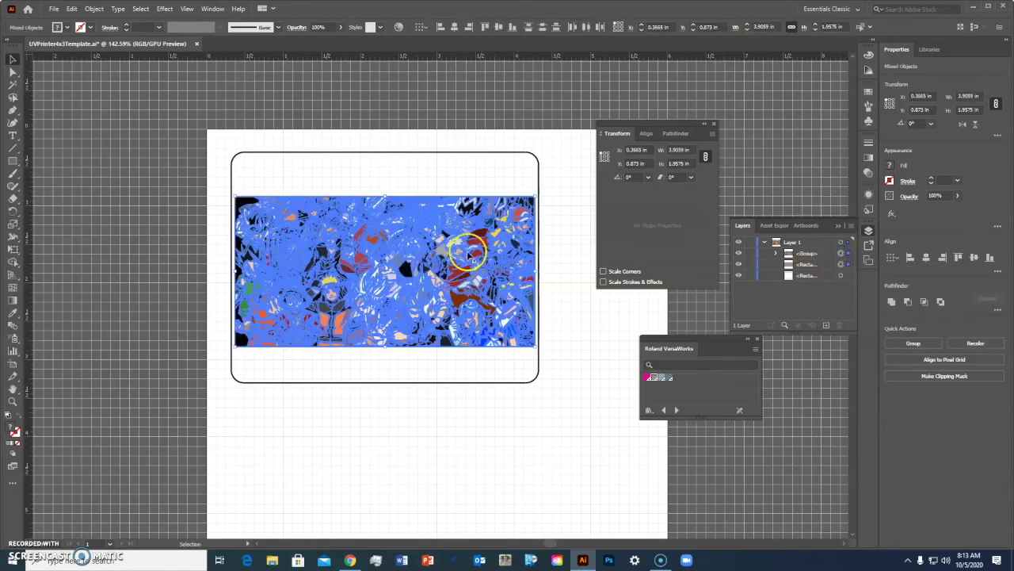
pyautogui.press('Up')
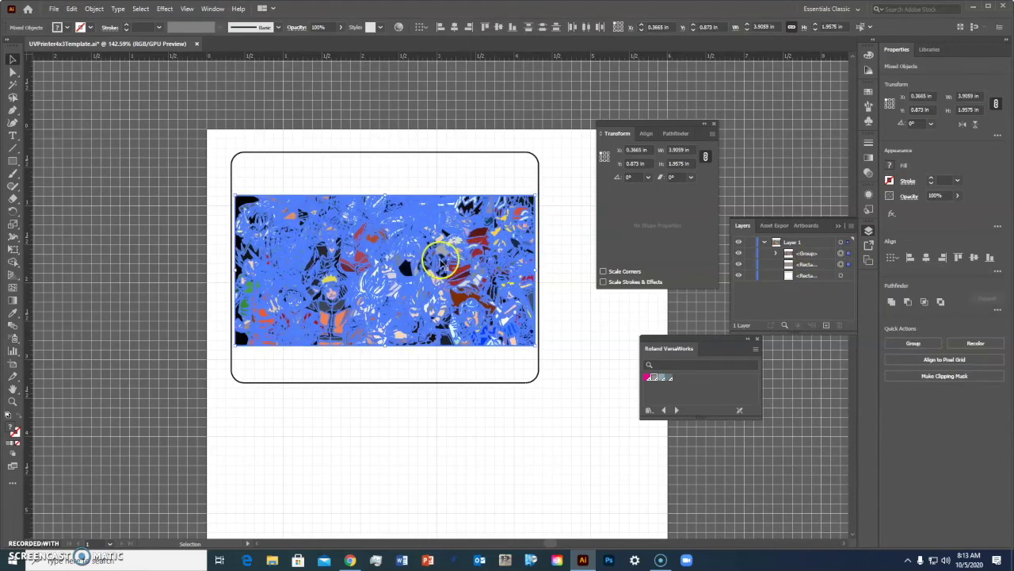
pyautogui.press('Up')
pyautogui.press('Up')
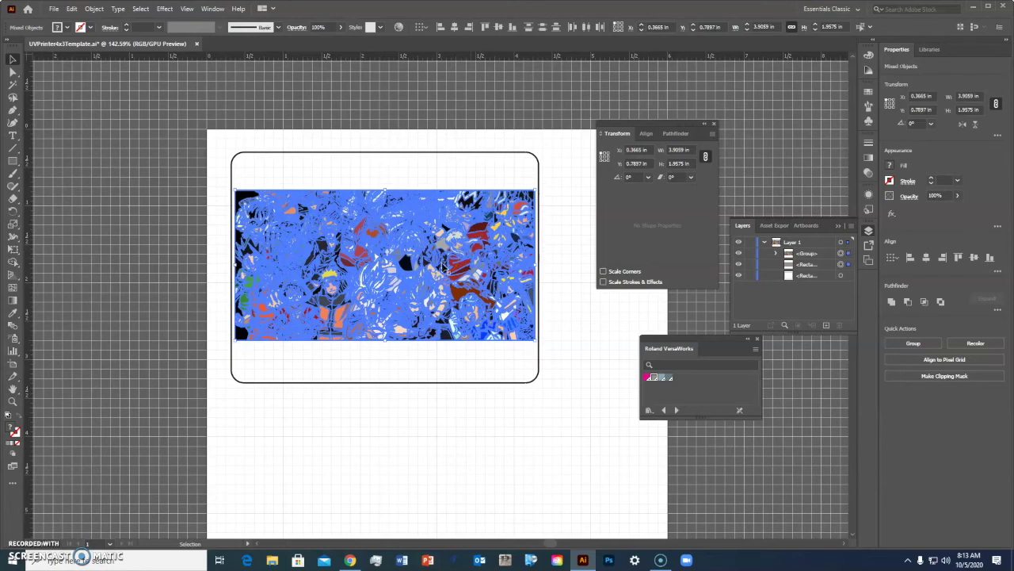
pyautogui.press('Down')
pyautogui.click(467, 266)
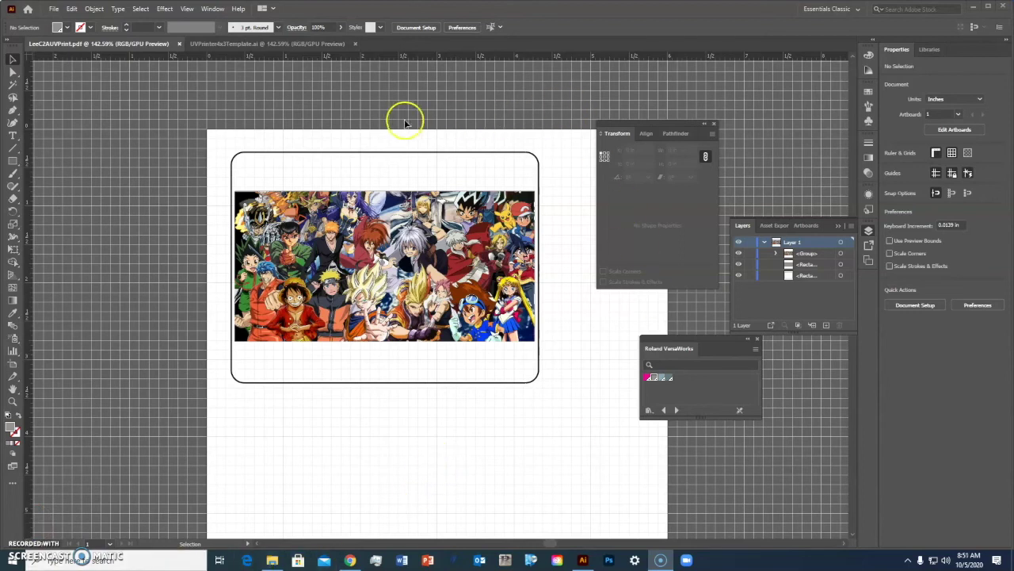
# - Scroll through the Layers panel to inspect the anime group and the two rectangles
pyautogui.scroll(-1, 574, 391)
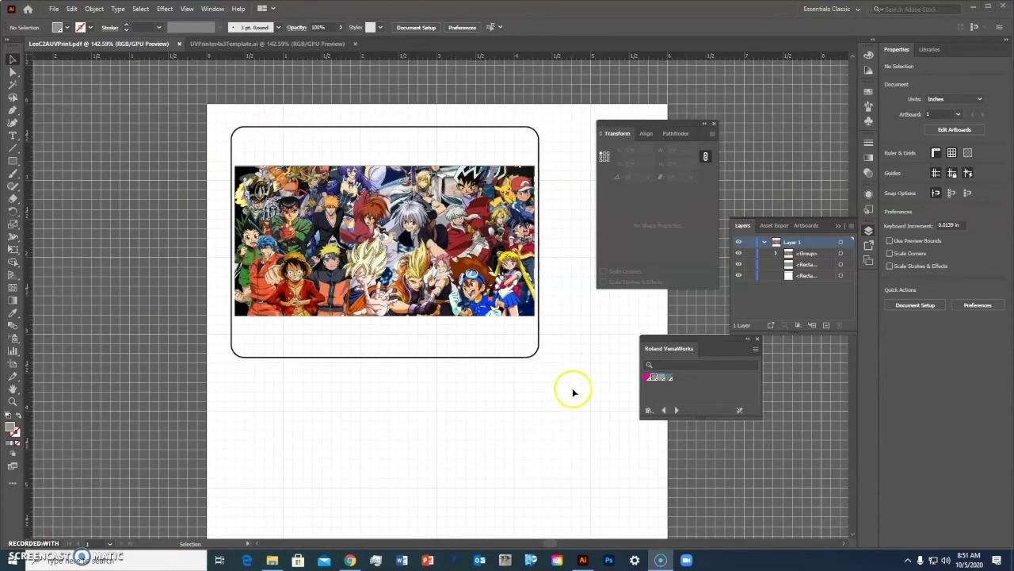
pyautogui.scroll(-1, 573, 391)
pyautogui.scroll(-1, 575, 390)
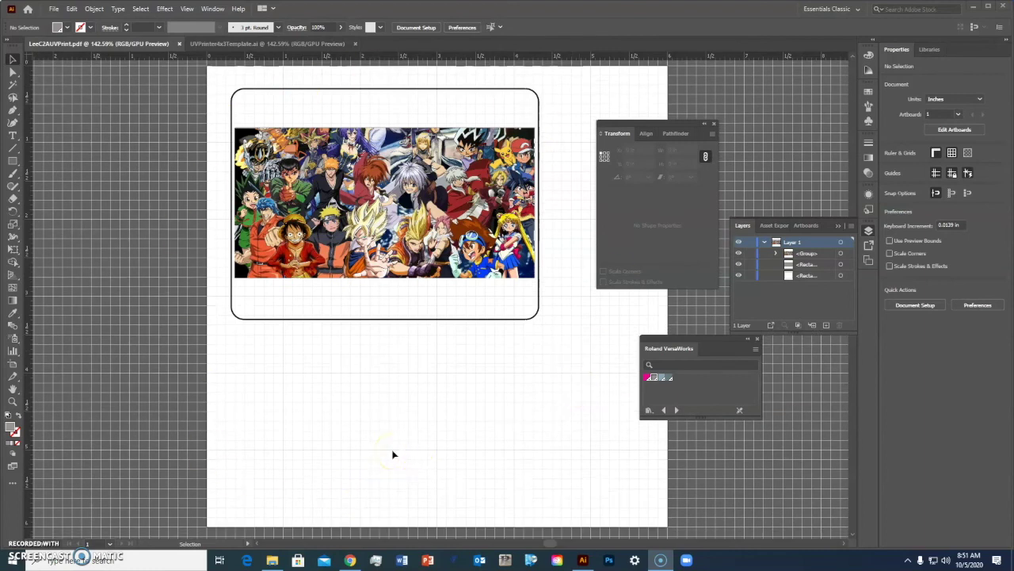
pyautogui.scroll(2, 382, 446)
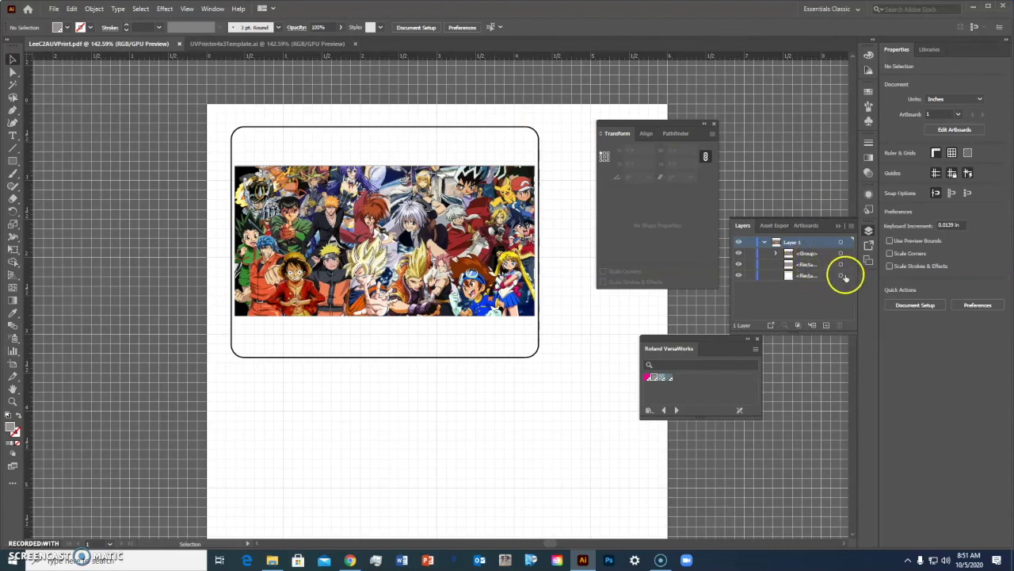
# - Hide the rounded card border and fit the artboard to the artwork bounds
pyautogui.click(739, 275)
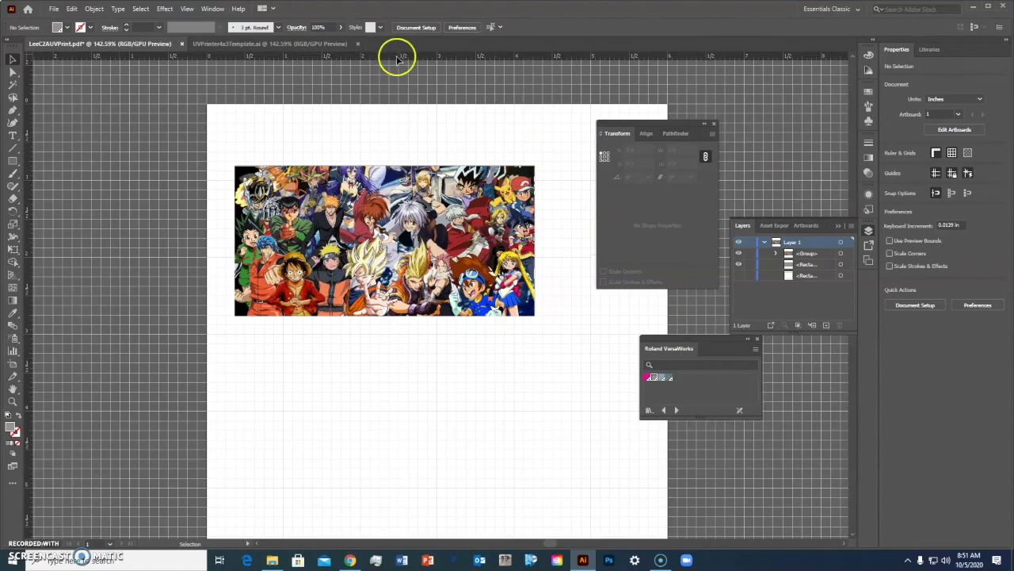
pyautogui.click(93, 9)
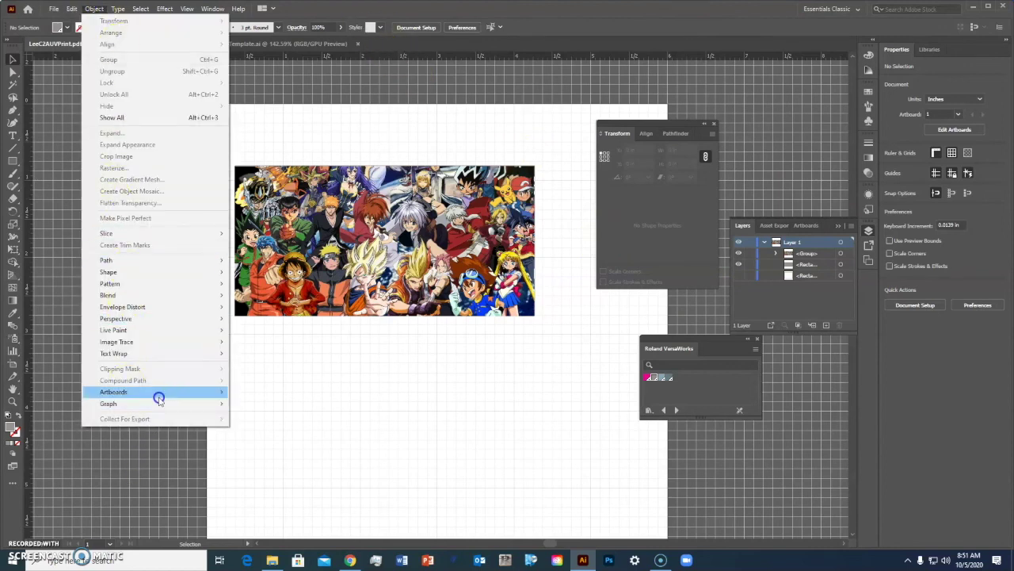
pyautogui.moveTo(113, 392)
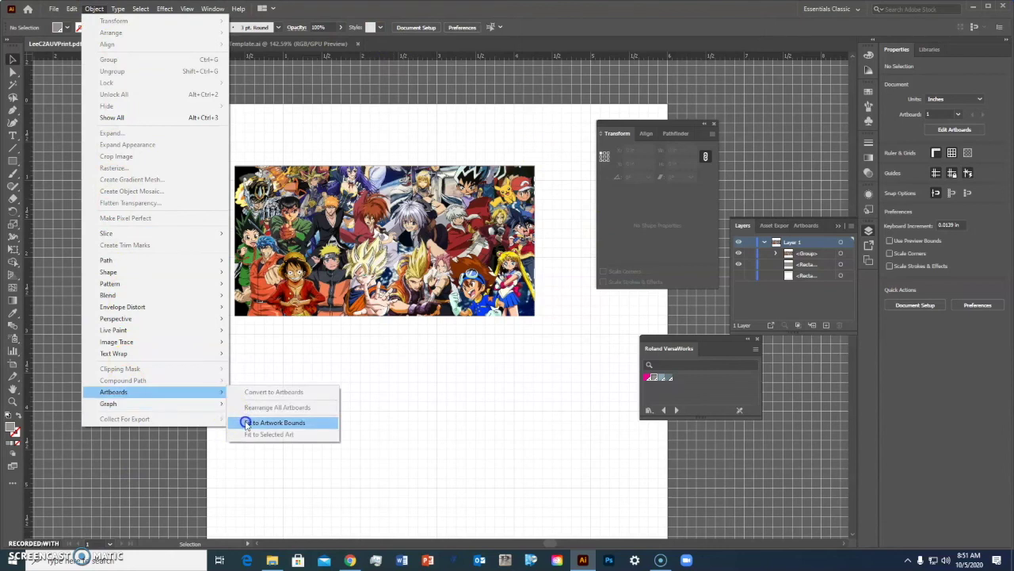
pyautogui.click(246, 423)
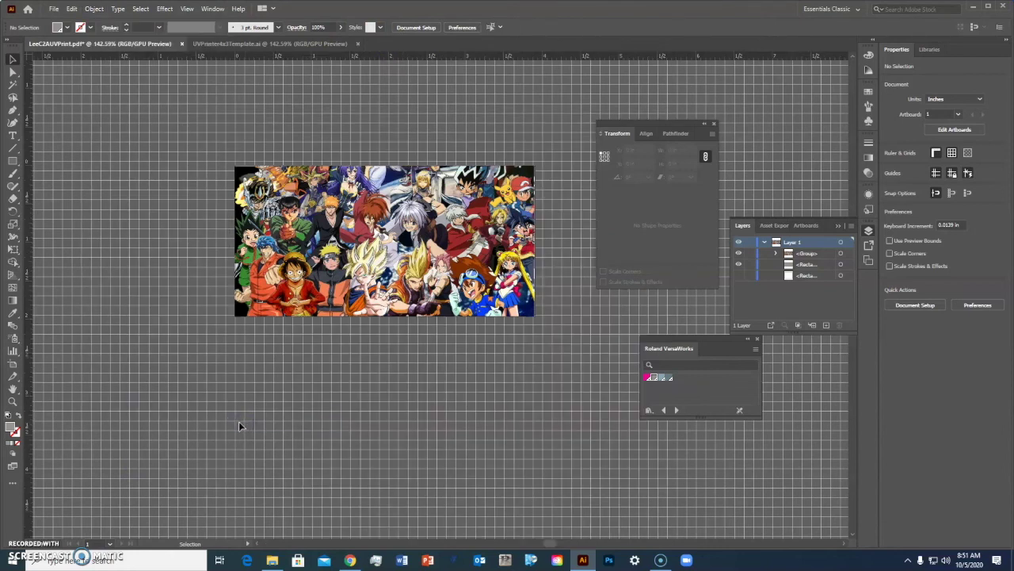
# - Save the artwork to the Desktop as LeeC2AUVPrint.pdf using the Illustrator Default PDF preset
pyautogui.click(53, 9)
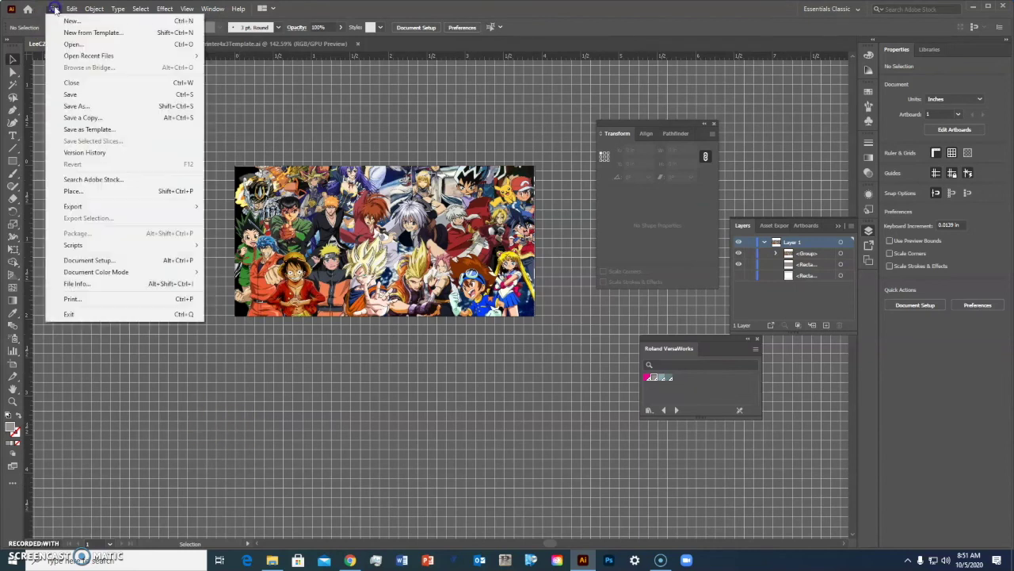
pyautogui.click(76, 106)
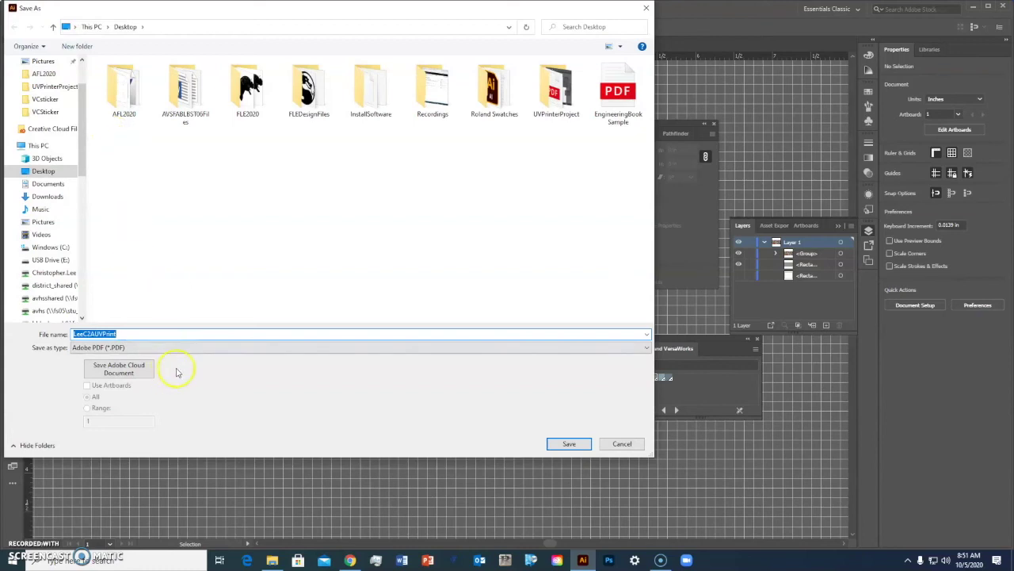
pyautogui.click(180, 349)
pyautogui.click(173, 361)
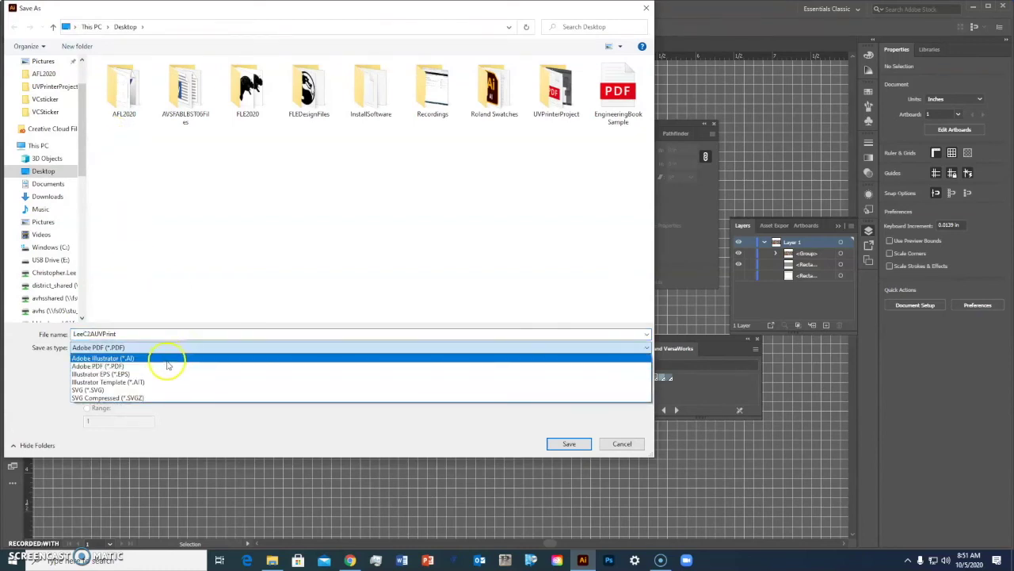
pyautogui.click(167, 366)
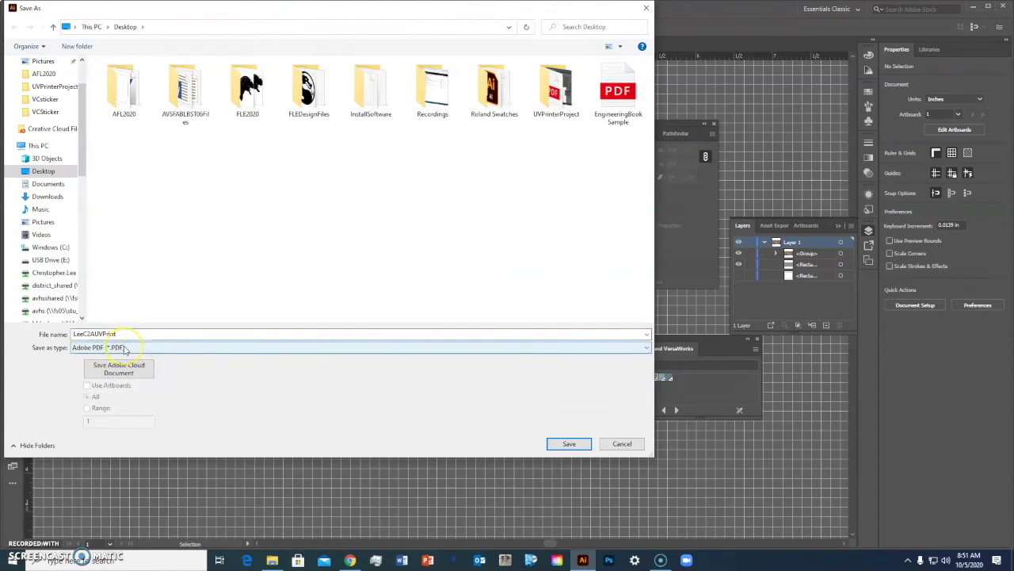
pyautogui.click(568, 444)
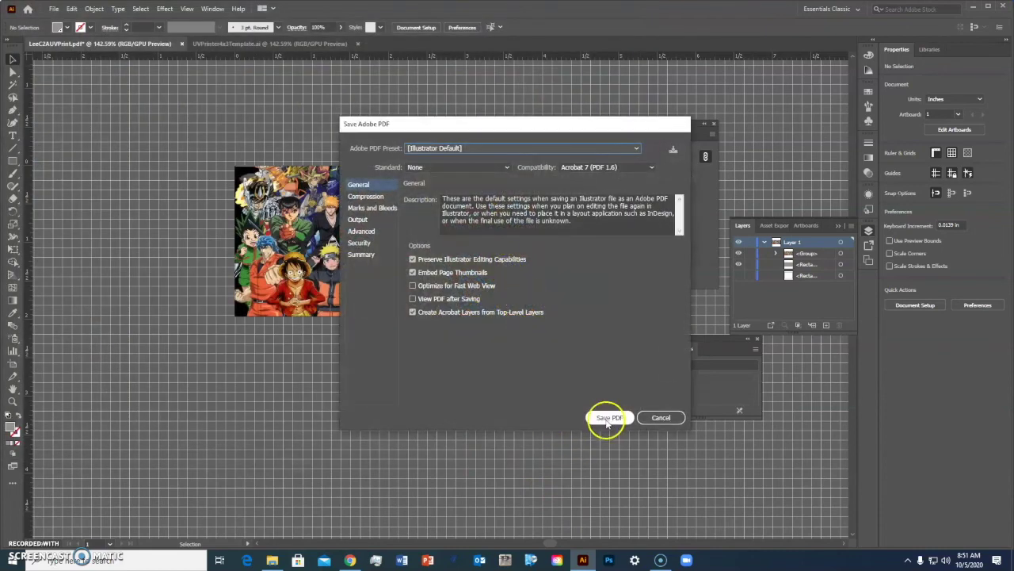
pyautogui.click(607, 419)
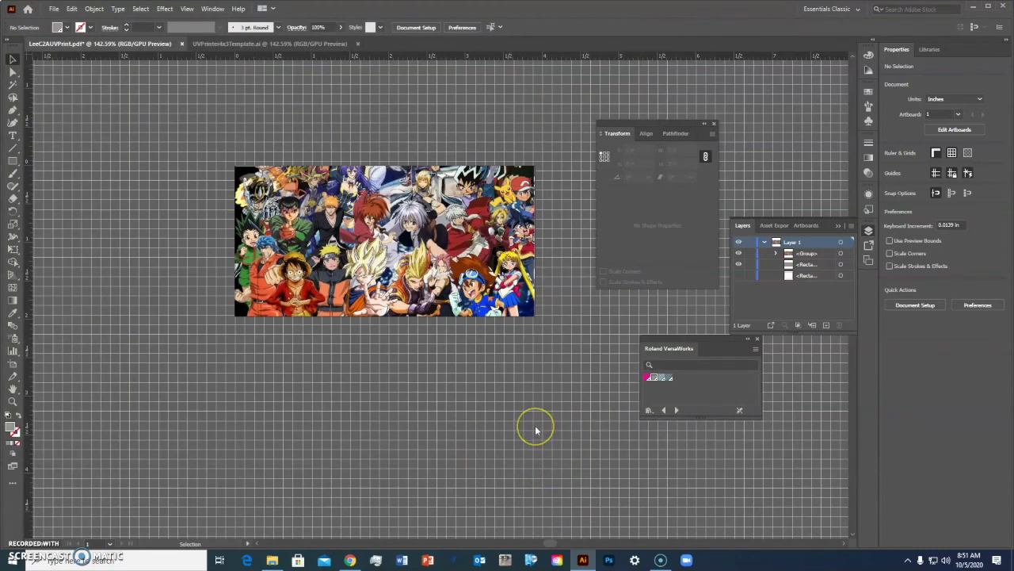